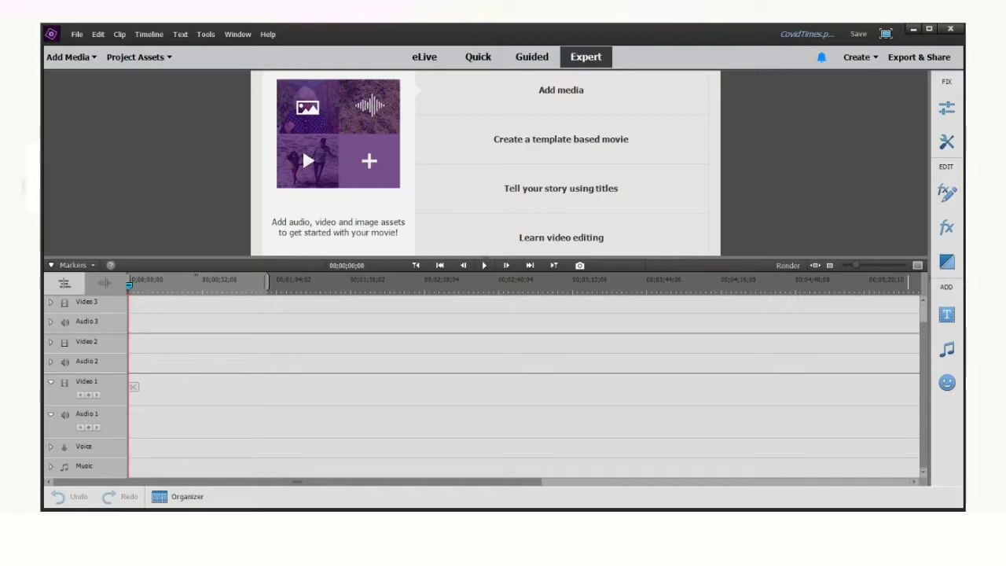
- Start adding media from files and folders and browse the Seagate drive to EditWorkflow > COVIDtimesCLIPS > MP_ROOT > 100ANV01
click(69, 56)
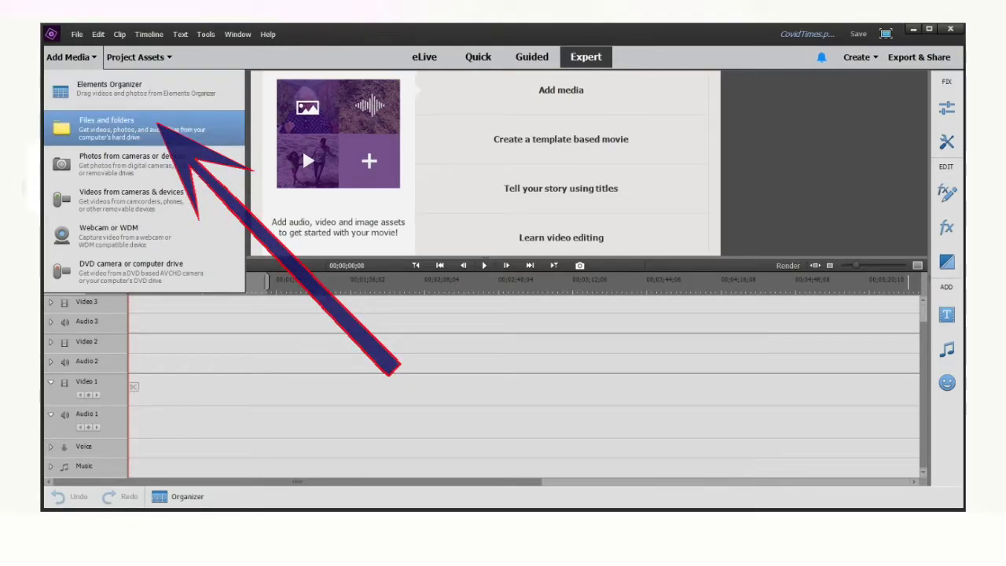
key(Escape)
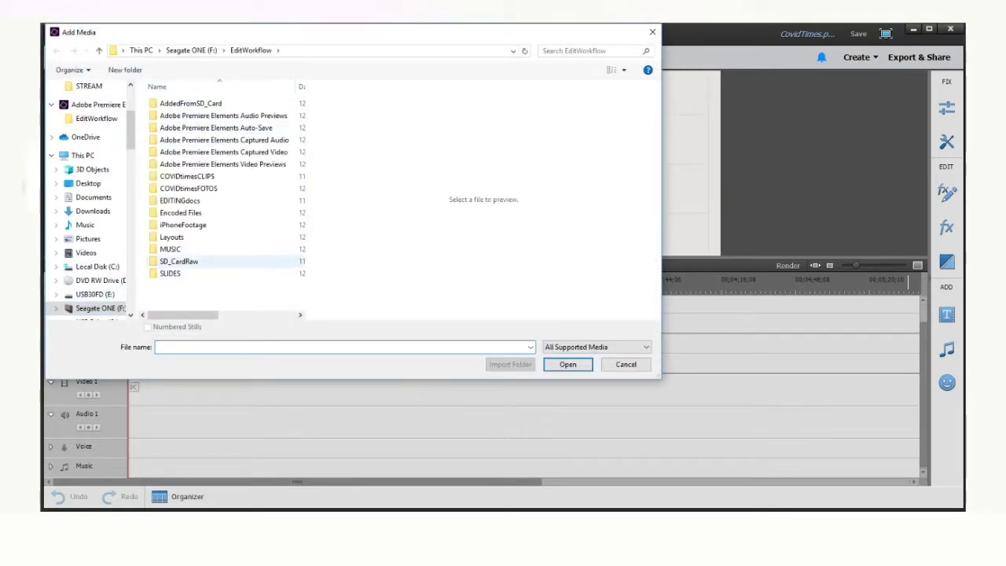
scroll(86, 197, down, 3)
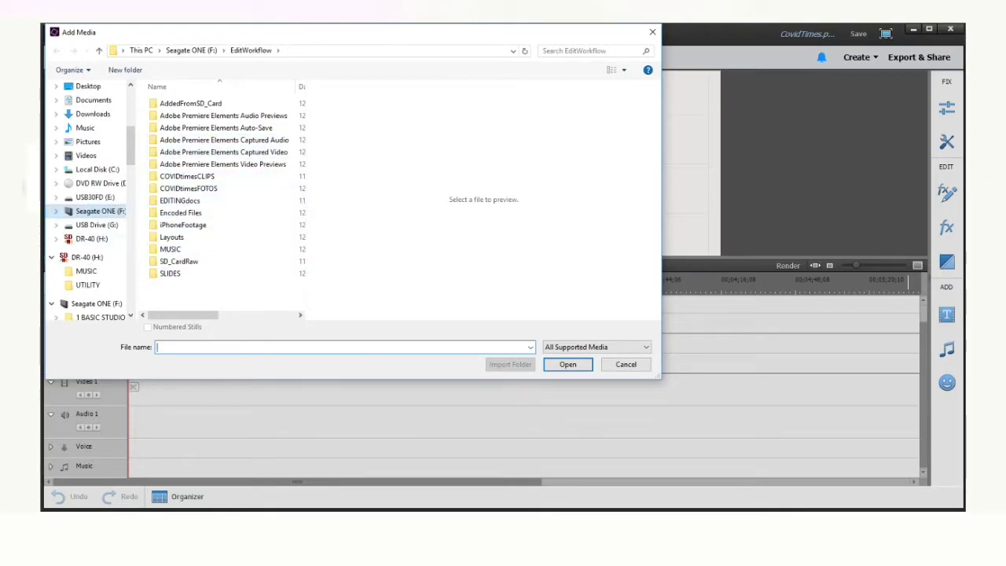
click(100, 210)
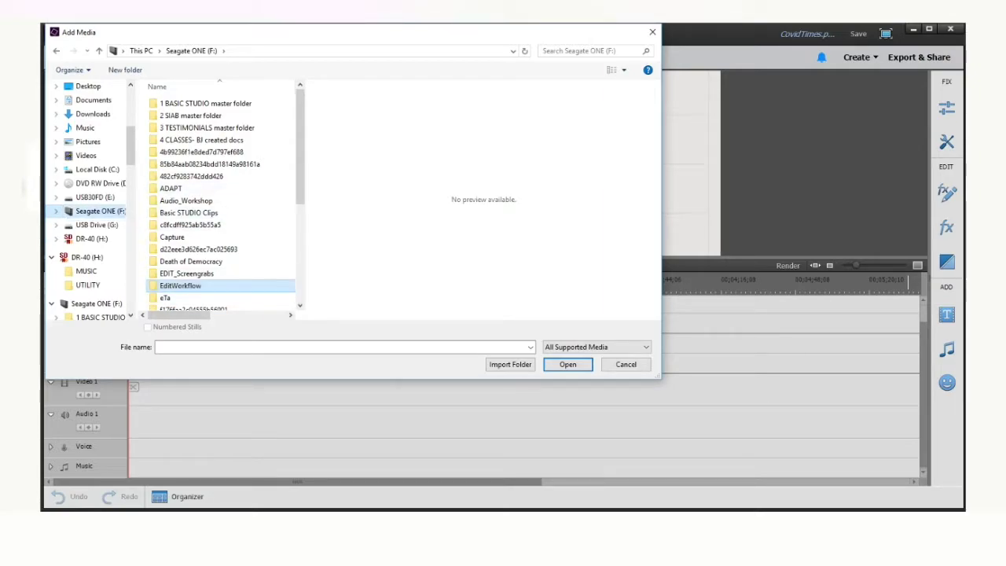
double_click(180, 285)
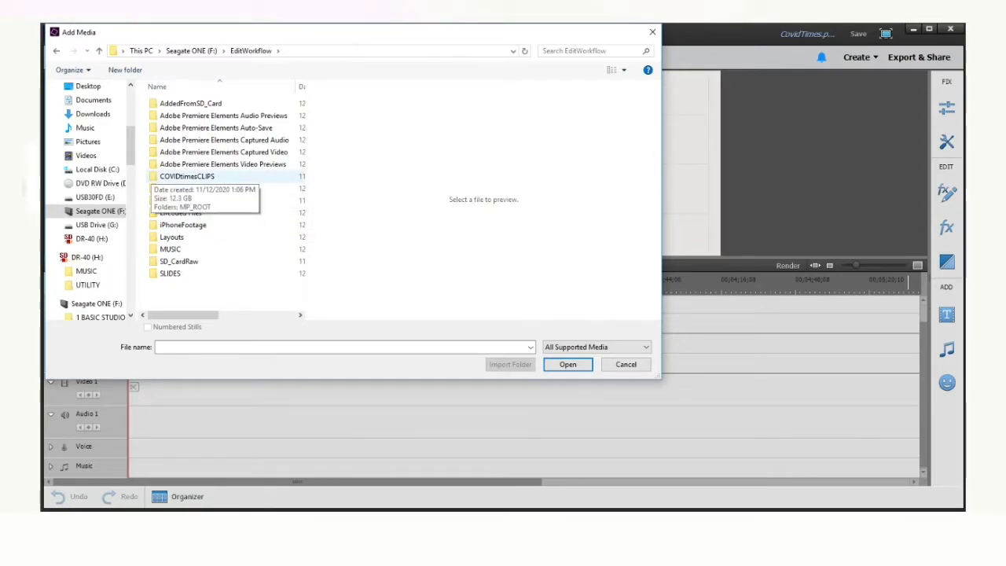
double_click(186, 176)
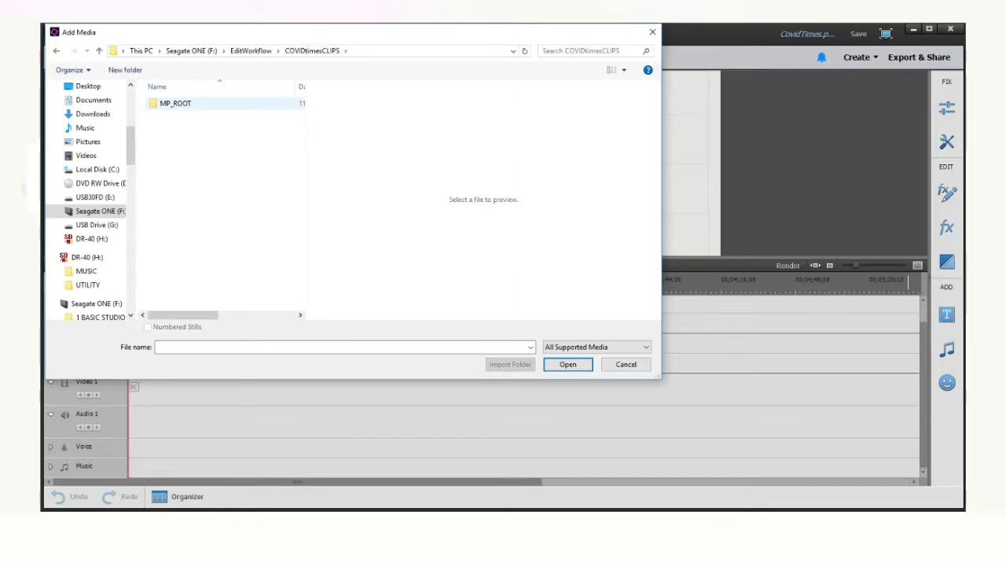
double_click(175, 102)
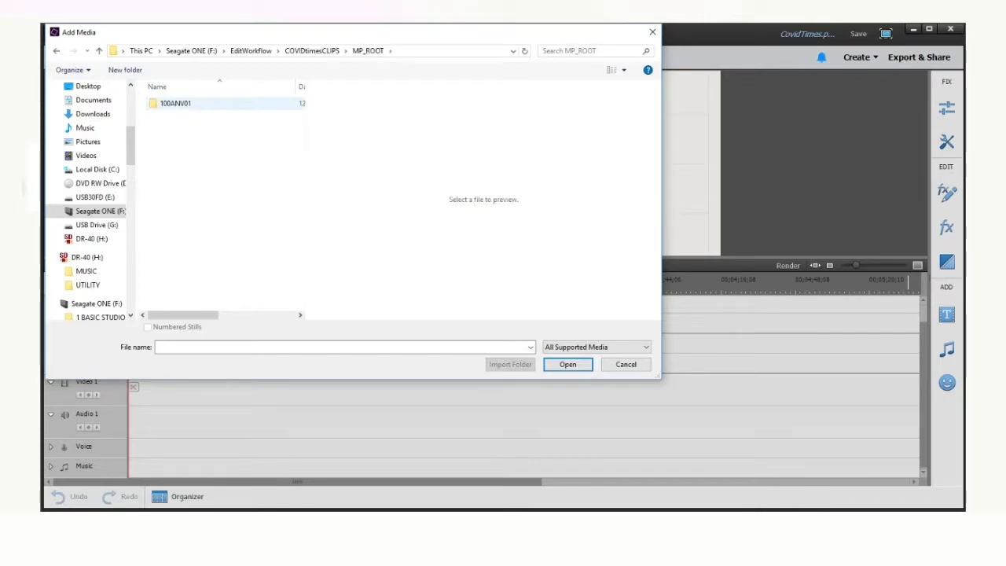
double_click(175, 103)
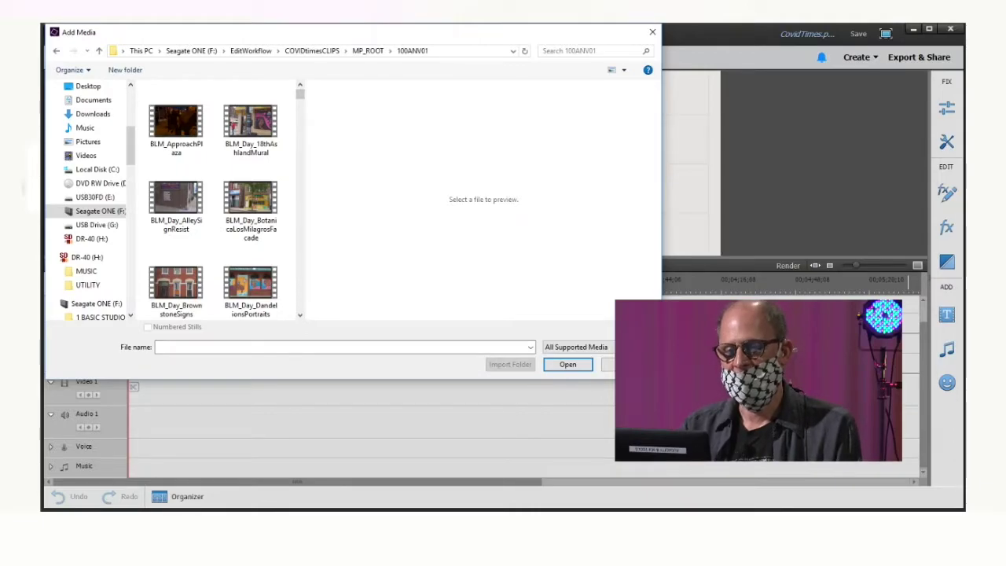
- Look through the video clip thumbnails in the 100ANV01 folder from beginning to end
scroll(212, 196, down, 8)
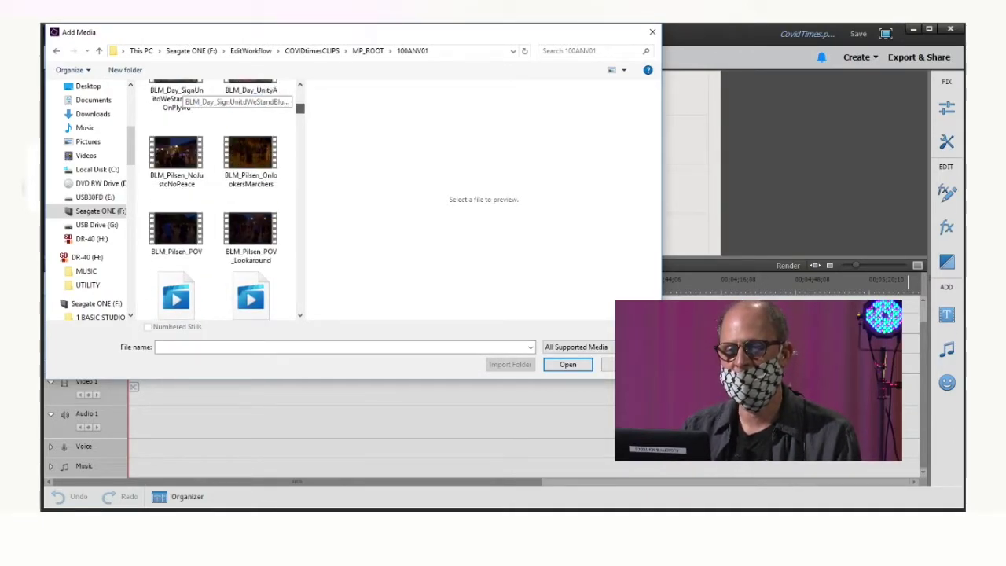
scroll(220, 196, down, 1)
scroll(212, 196, down, 2)
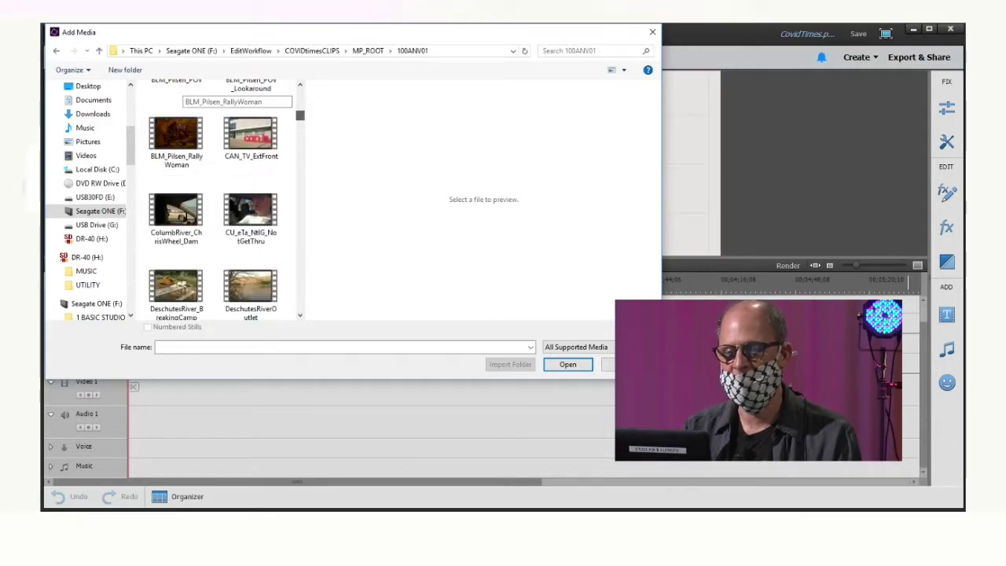
scroll(220, 196, down, 5)
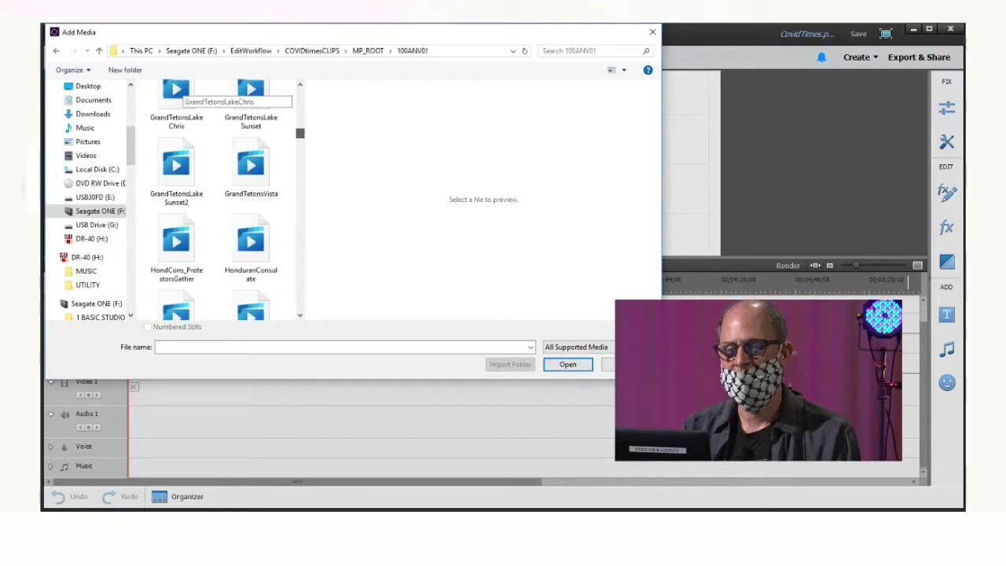
scroll(213, 196, down, 8)
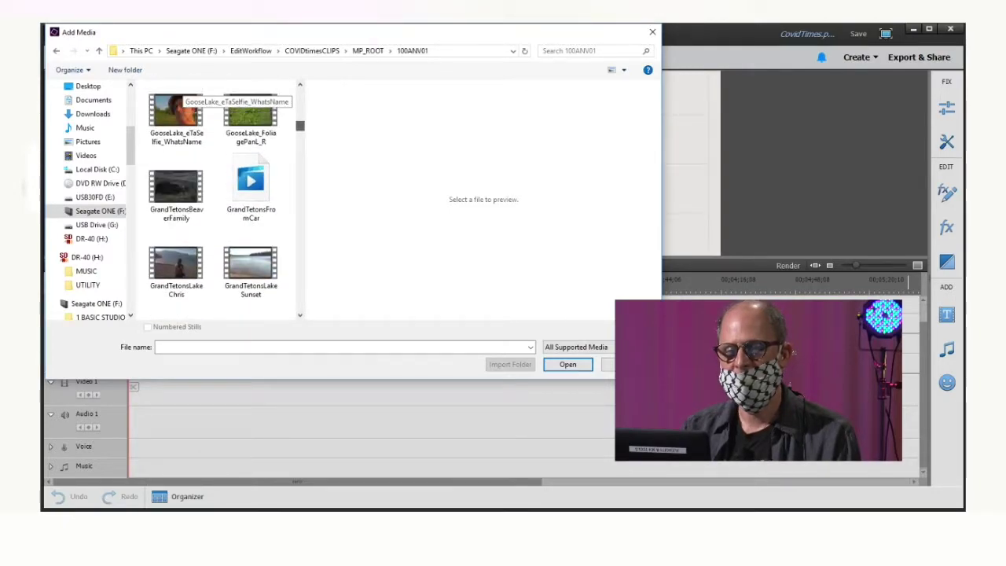
scroll(212, 196, down, 6)
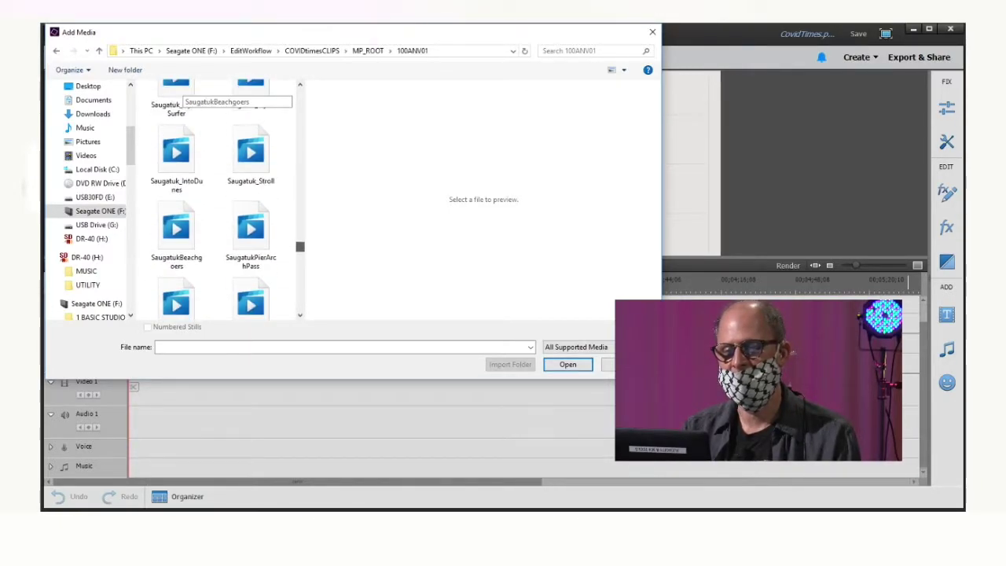
scroll(212, 197, down, 4)
scroll(224, 197, down, 8)
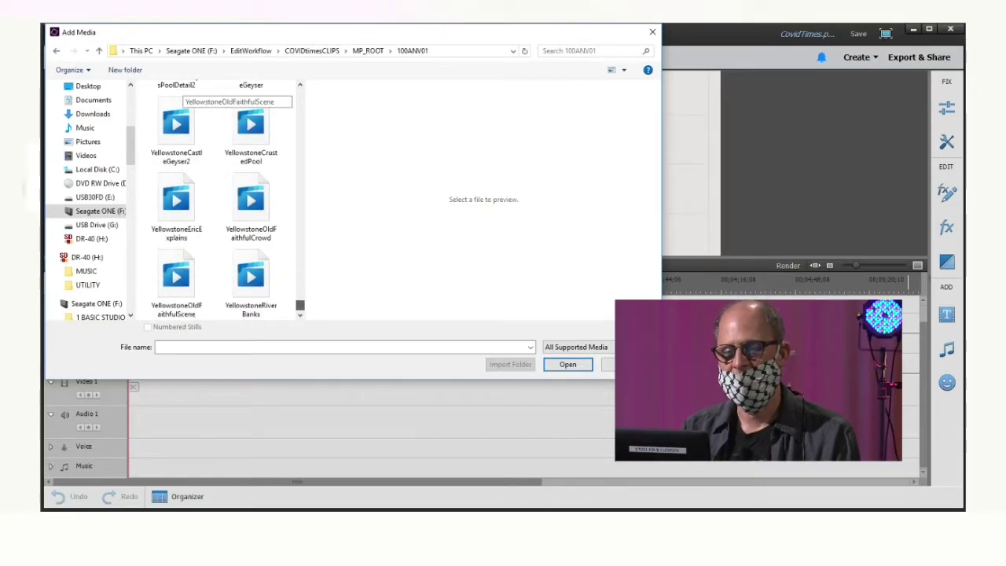
scroll(212, 196, up, 8)
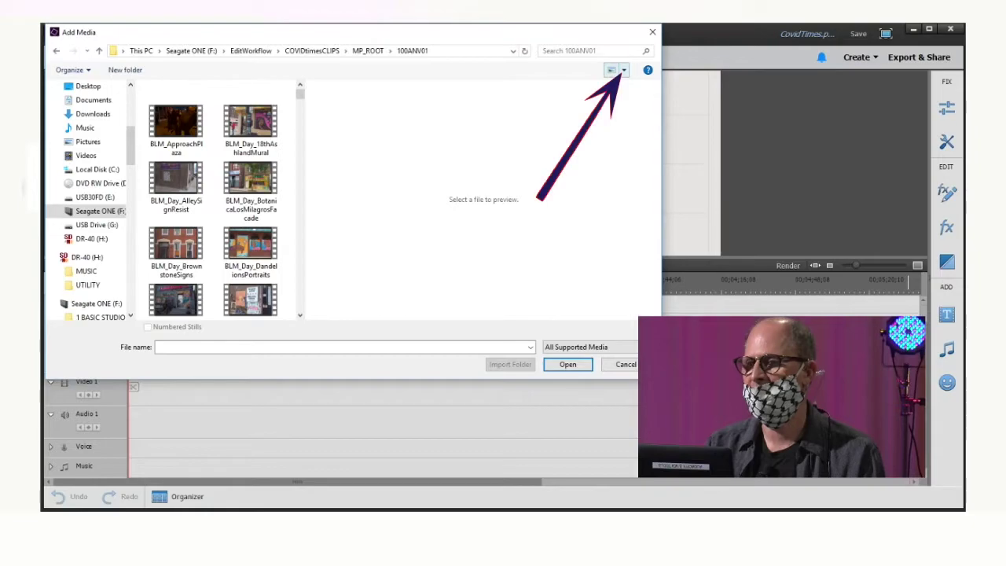
- List the clips in Details view sorted by date, with the dialog enlarged and the Name column widened
click(624, 70)
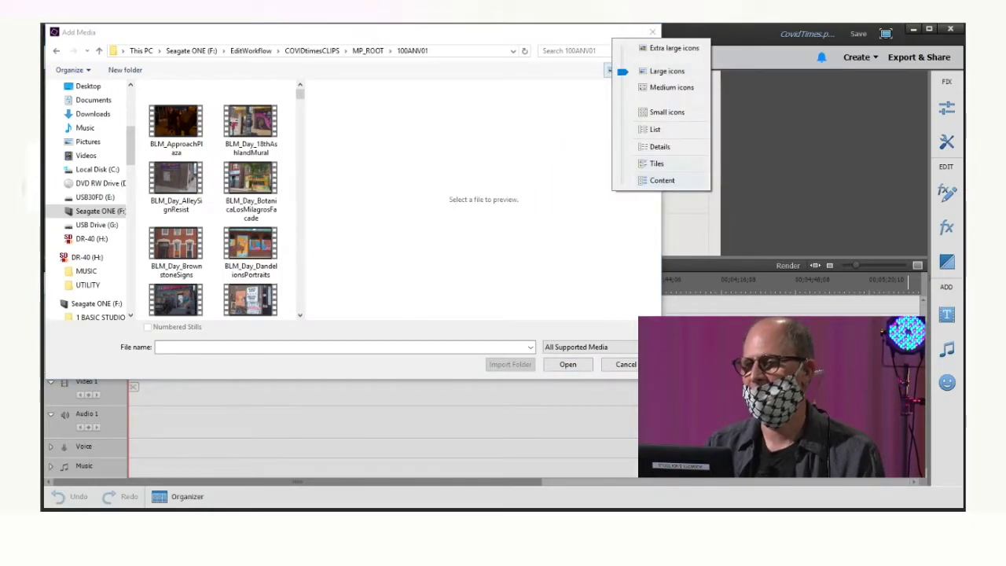
click(659, 146)
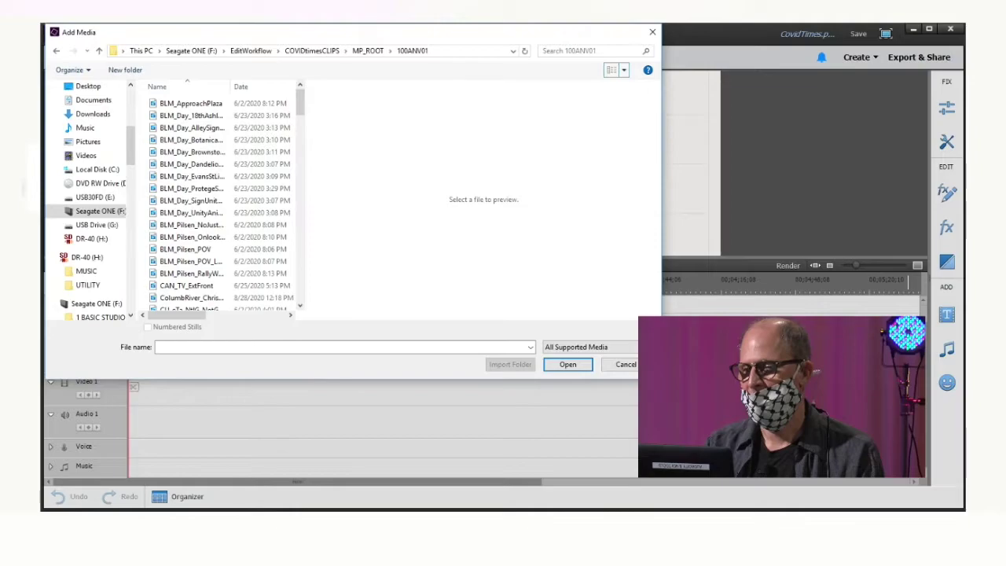
drag(660, 377, 955, 510)
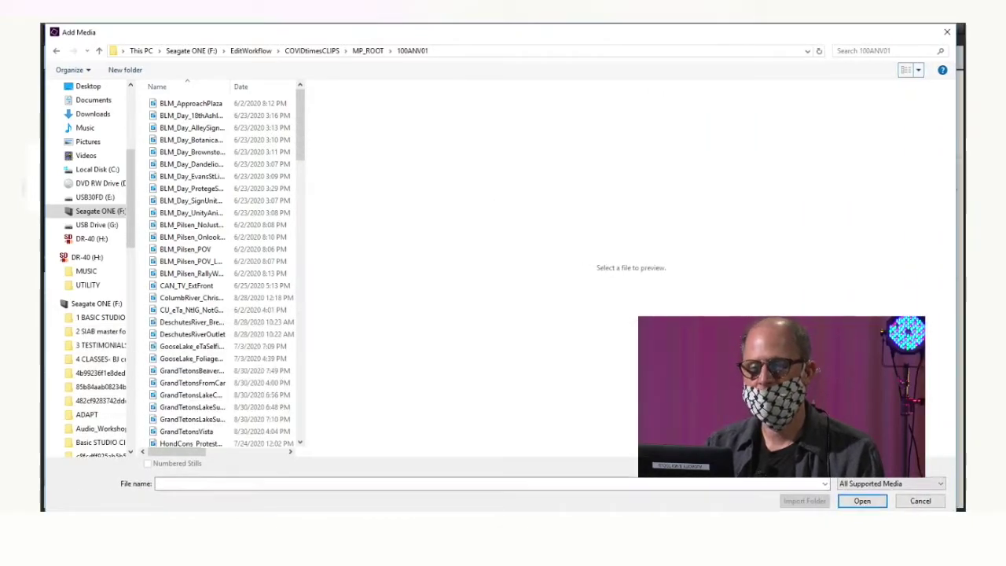
drag(230, 86, 291, 85)
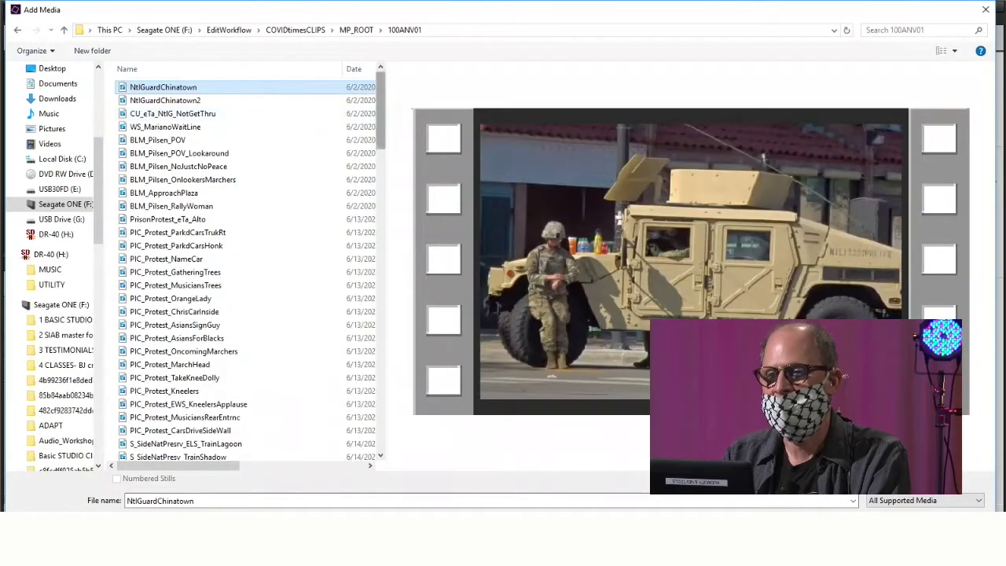
- Import the range of clips from NtlGuardChinatown through CAN_TV_ExtFront into the project
scroll(252, 99, down, 18)
scroll(252, 102, up, 1)
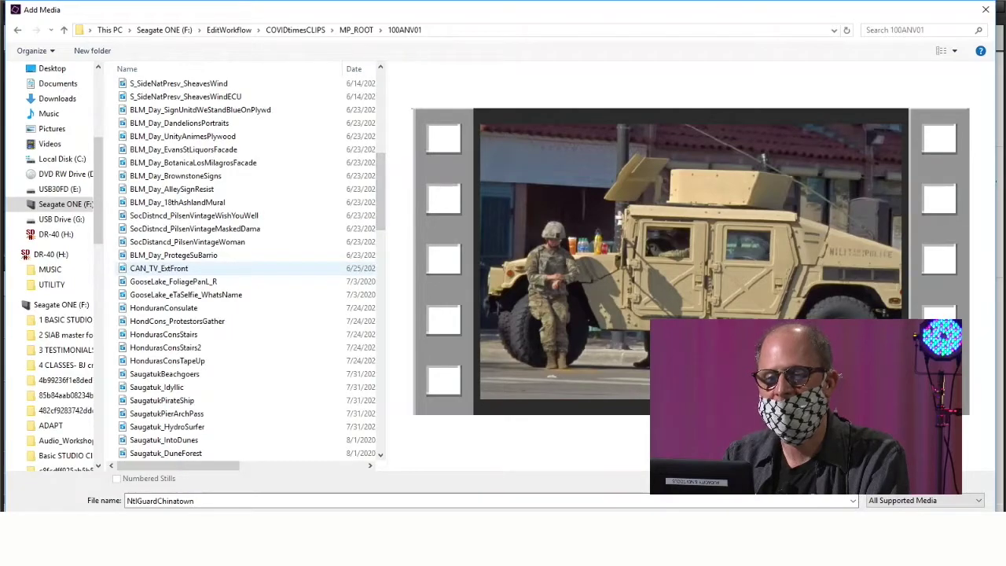
shift+click(161, 268)
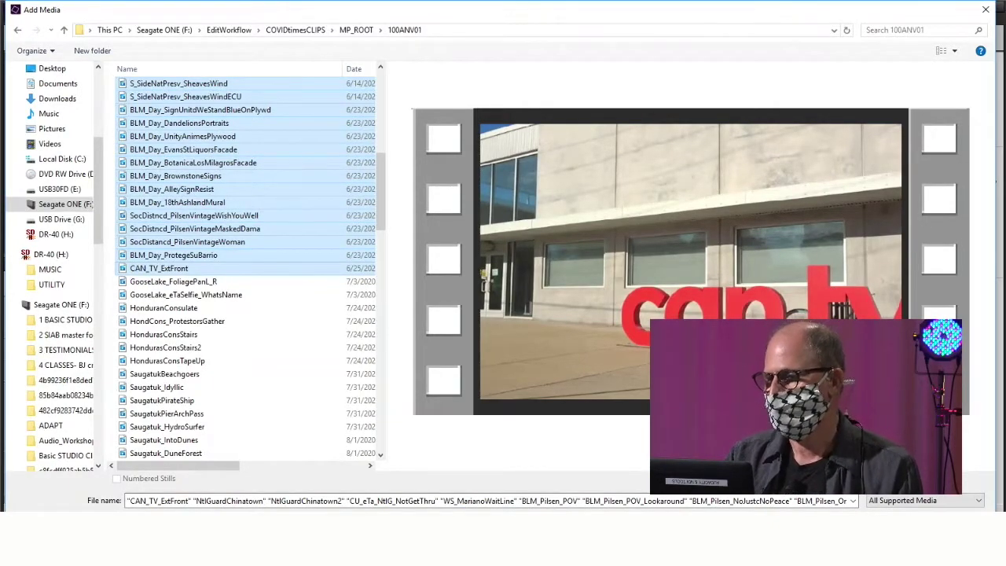
key(Return)
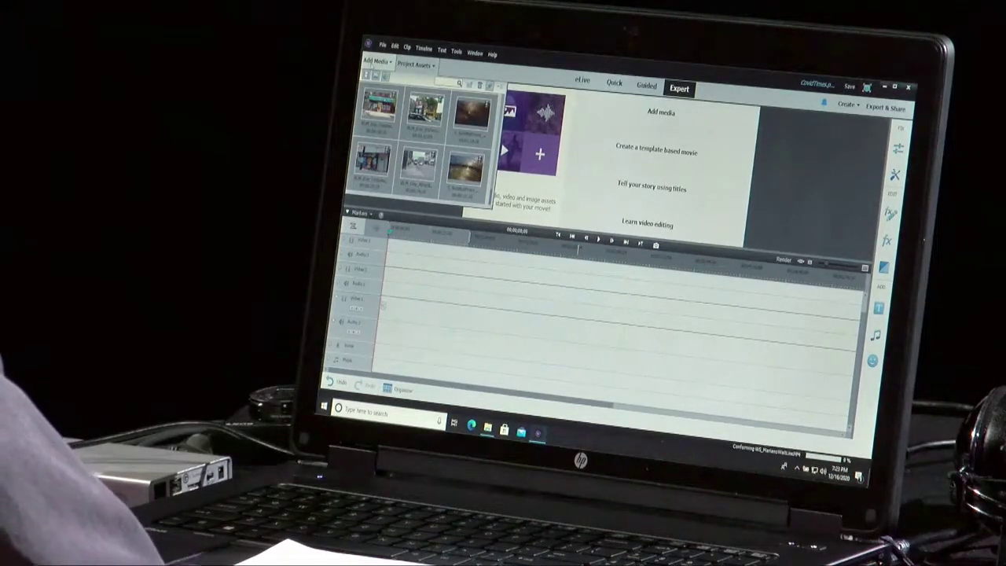
- Start adding more media from files and folders and open the CivilUnrest folder inside COVIDtimesFOTOS
click(382, 66)
click(410, 116)
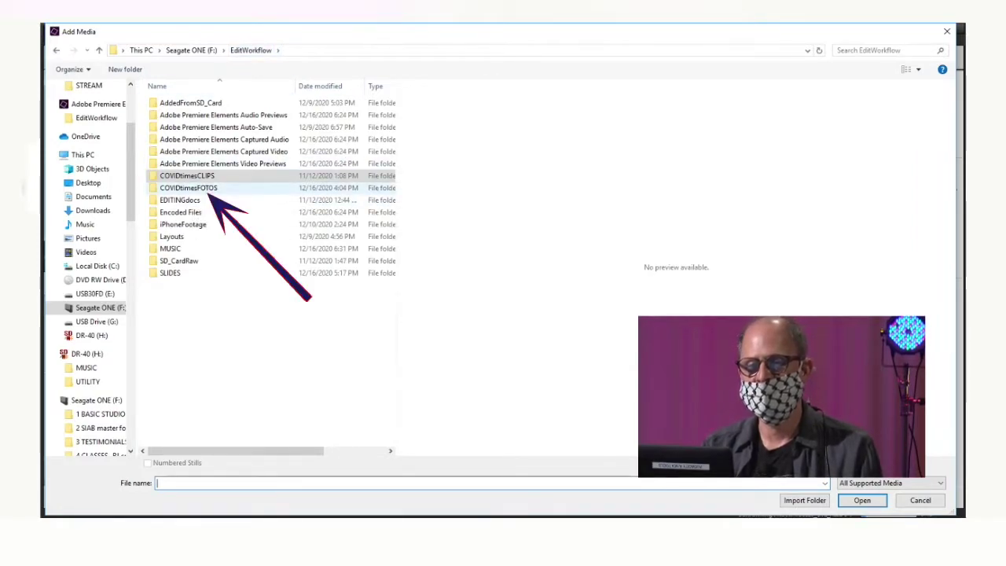
double_click(208, 189)
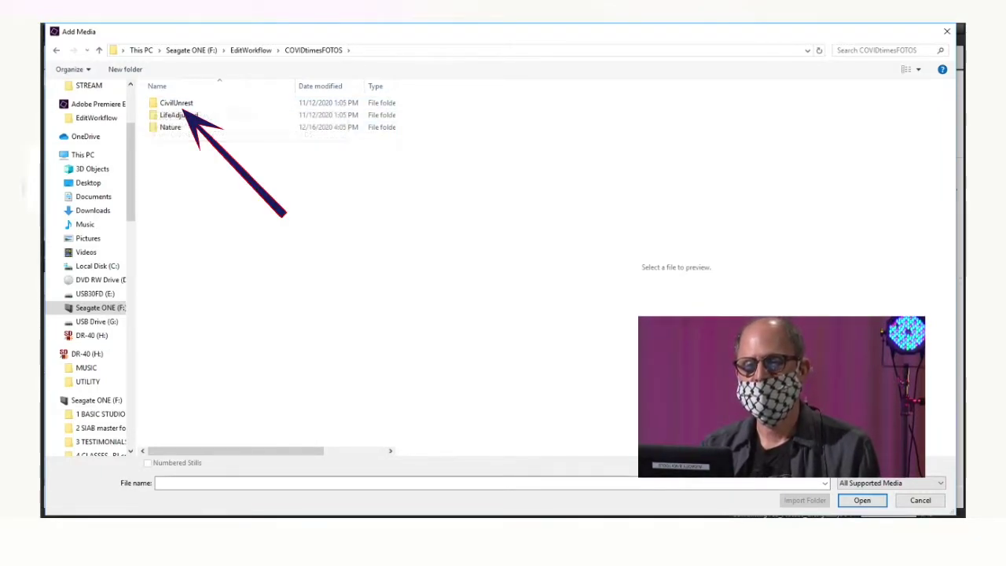
double_click(176, 103)
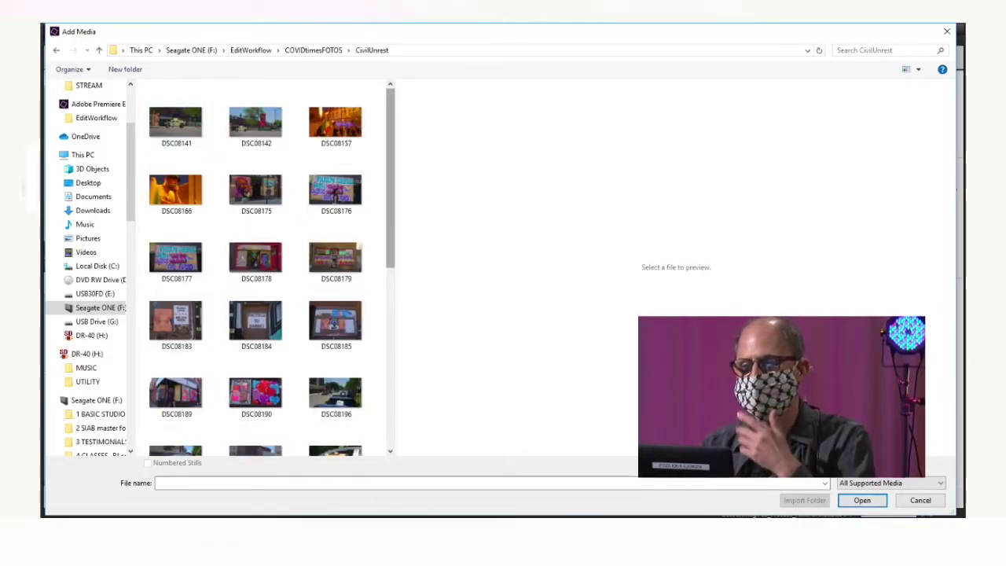
- Look over the photos in the CivilUnrest folder and import all of them into the project
scroll(267, 165, down, 5)
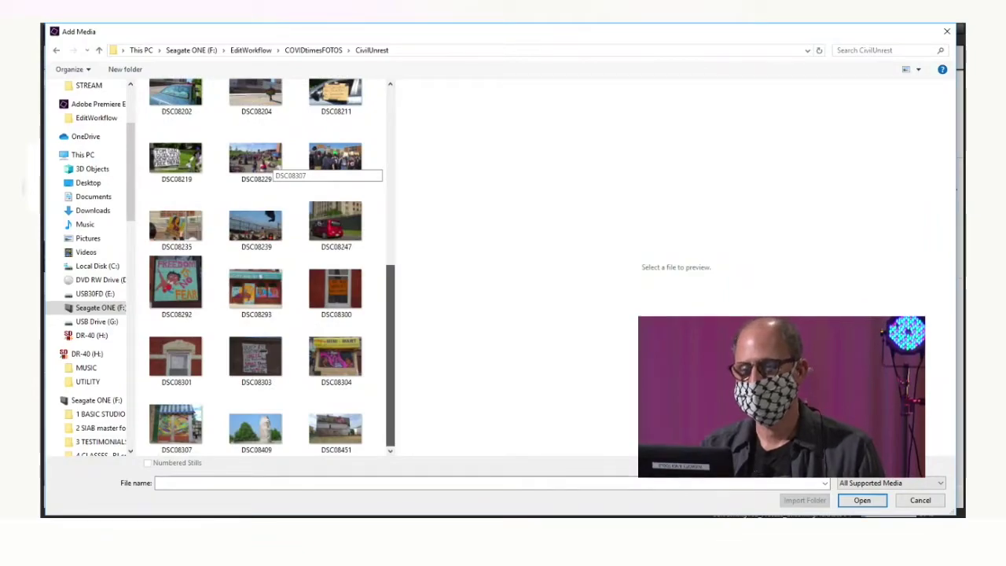
scroll(267, 165, up, 5)
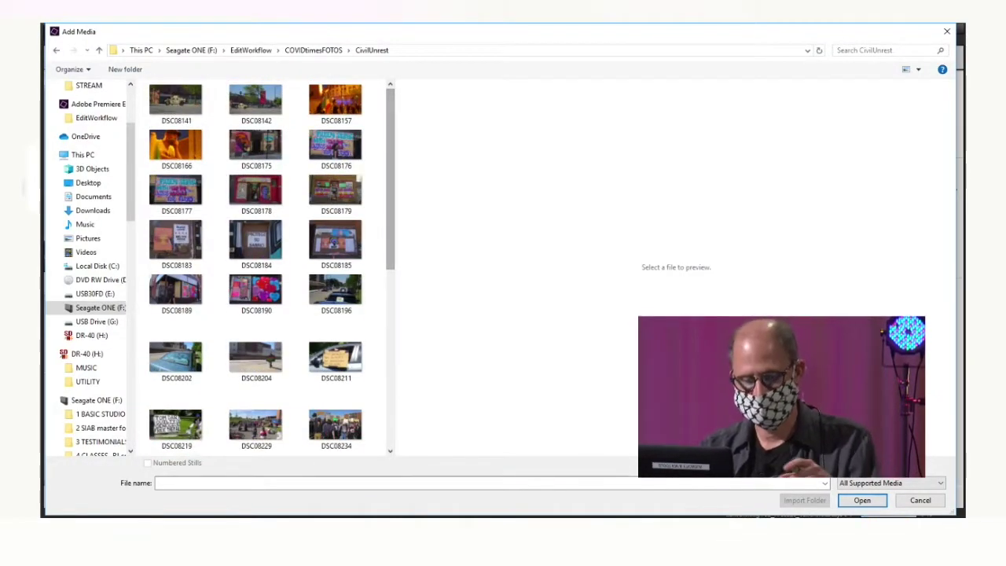
key(ctrl+a)
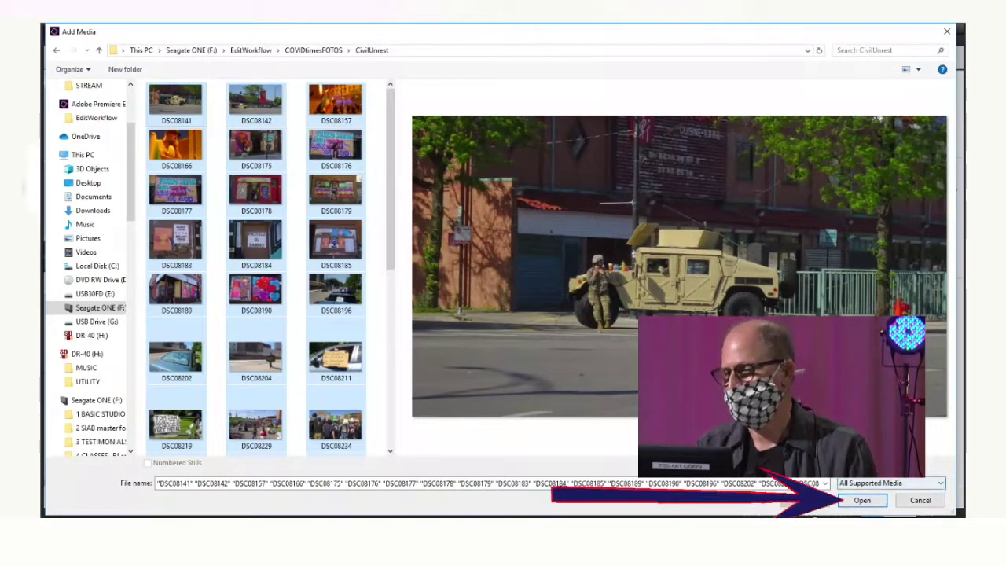
key(Return)
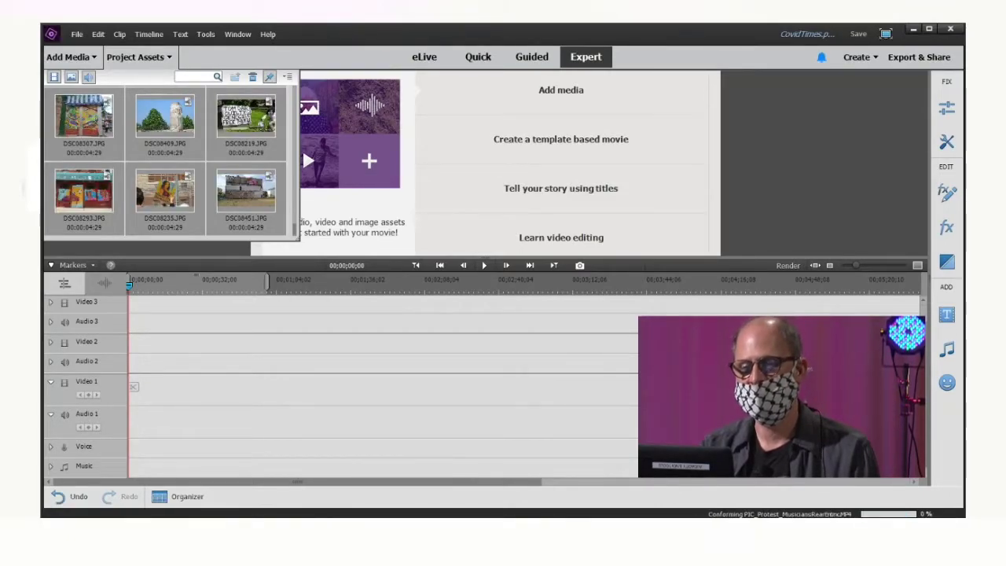
- Enlarge the project assets view and create a new asset folder named FOTOS
drag(297, 238, 887, 504)
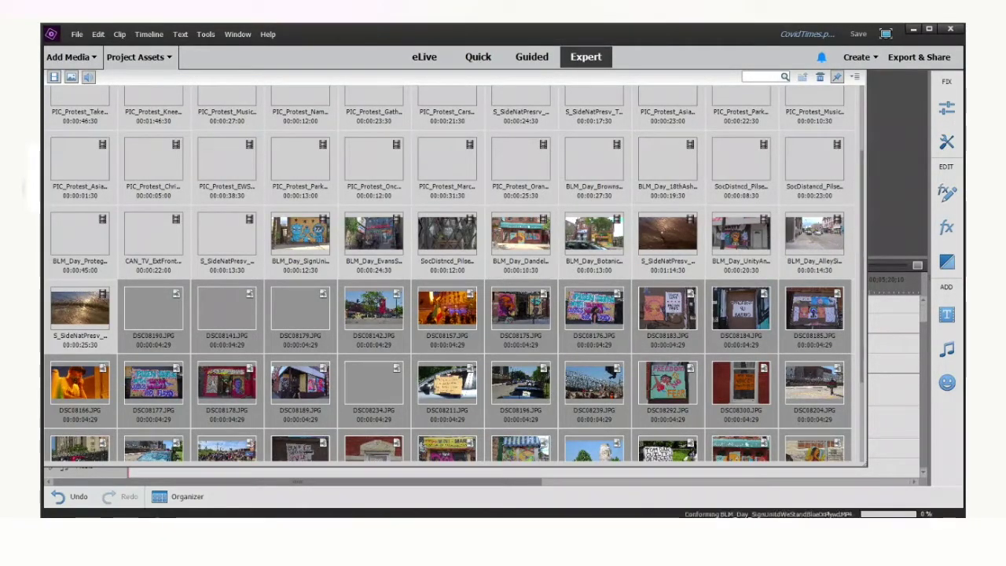
click(855, 76)
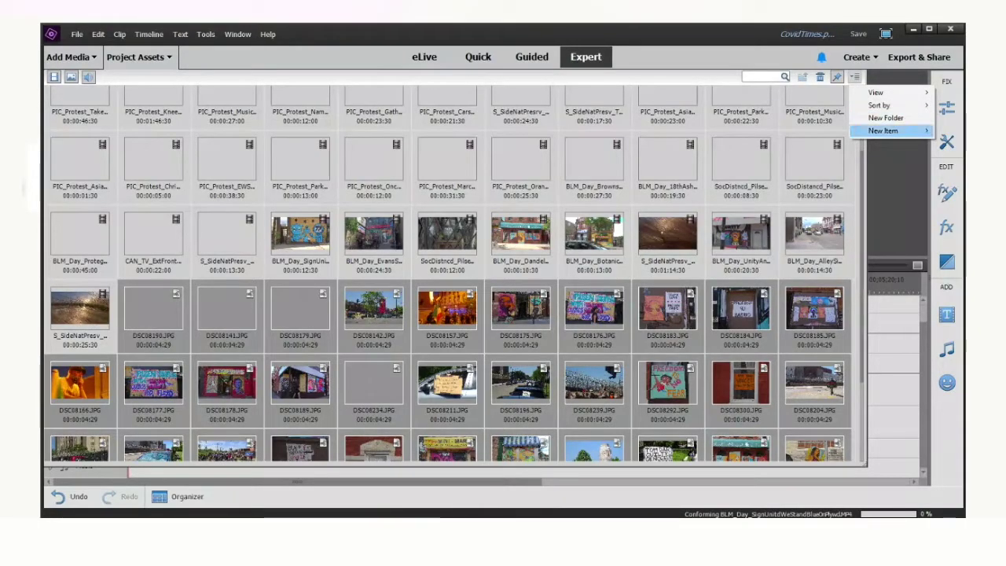
click(886, 118)
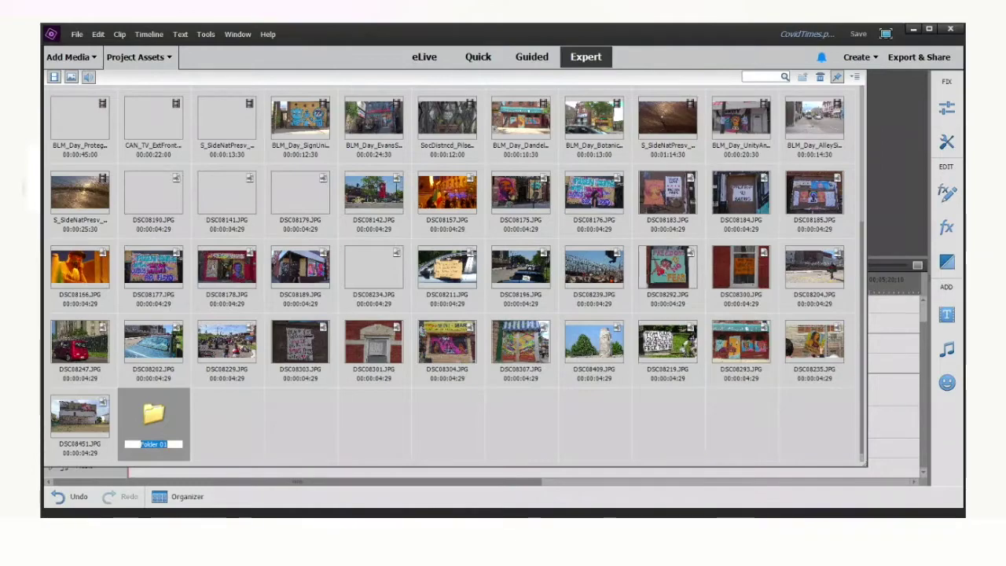
text(FOTOS)
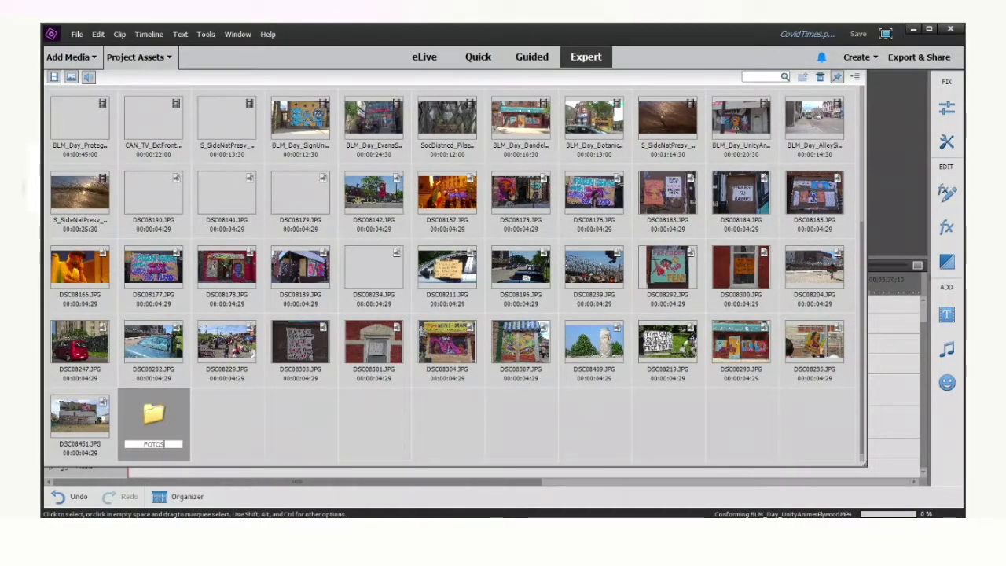
key(Return)
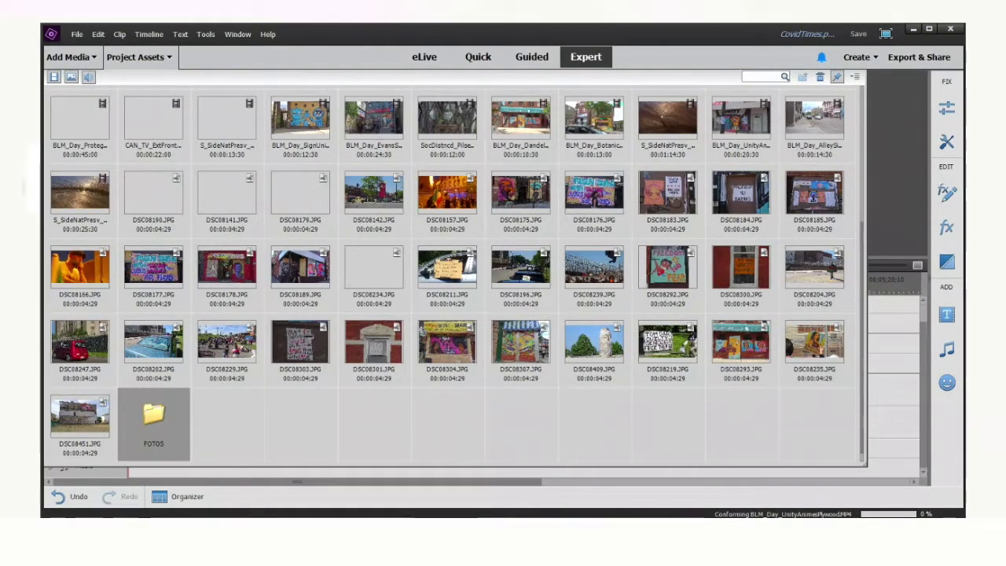
- Move all the photos, from DSC08190.JPG through DSC08451.JPG, into the FOTOS folder
click(153, 199)
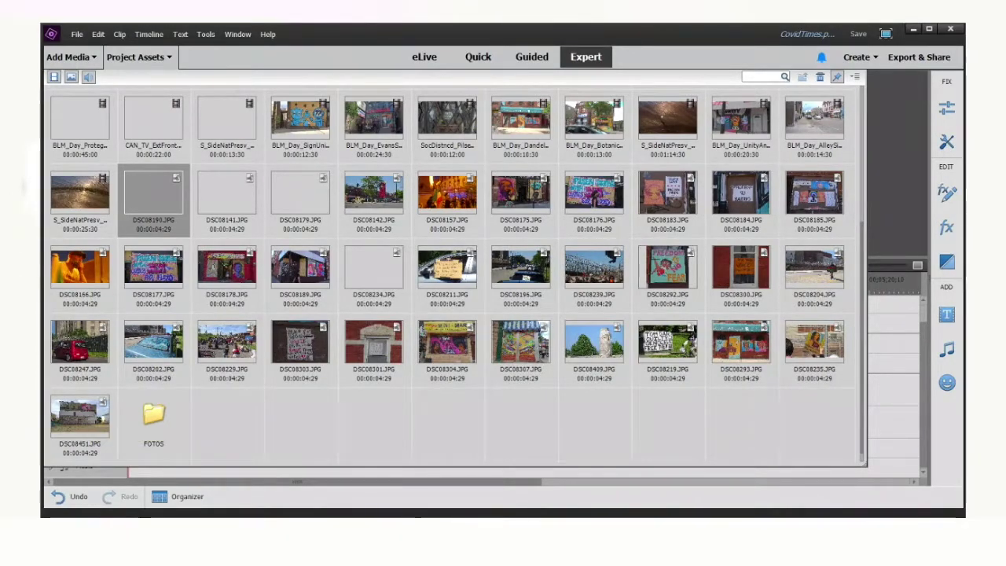
shift+click(79, 416)
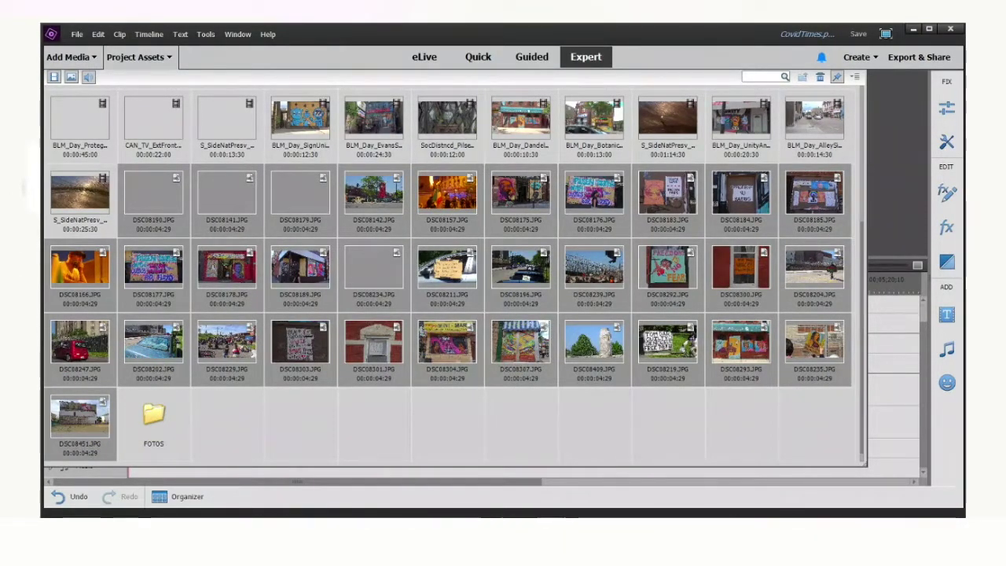
key(Delete)
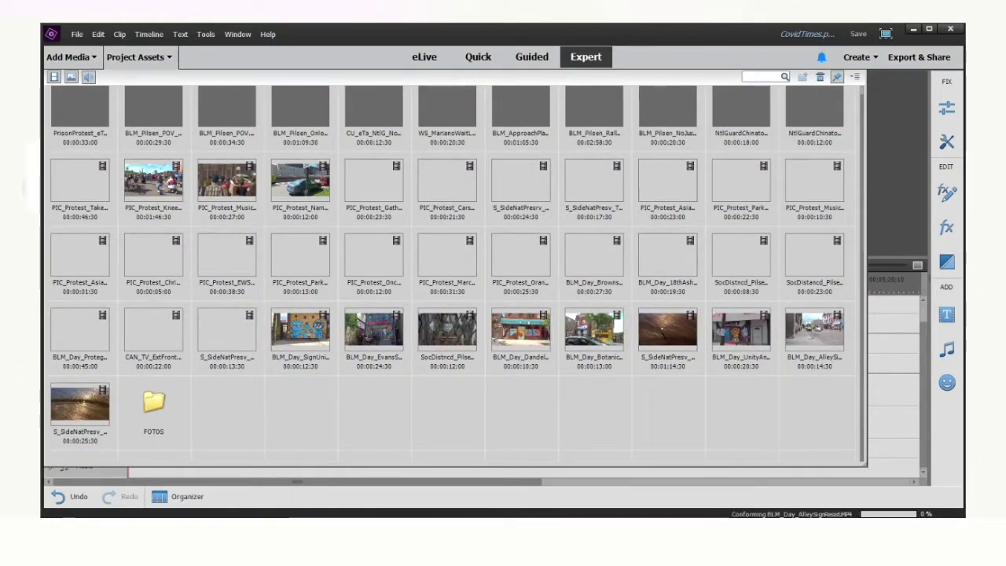
- Create a second asset folder beside FOTOS and name it VIDEOS
right_click(281, 404)
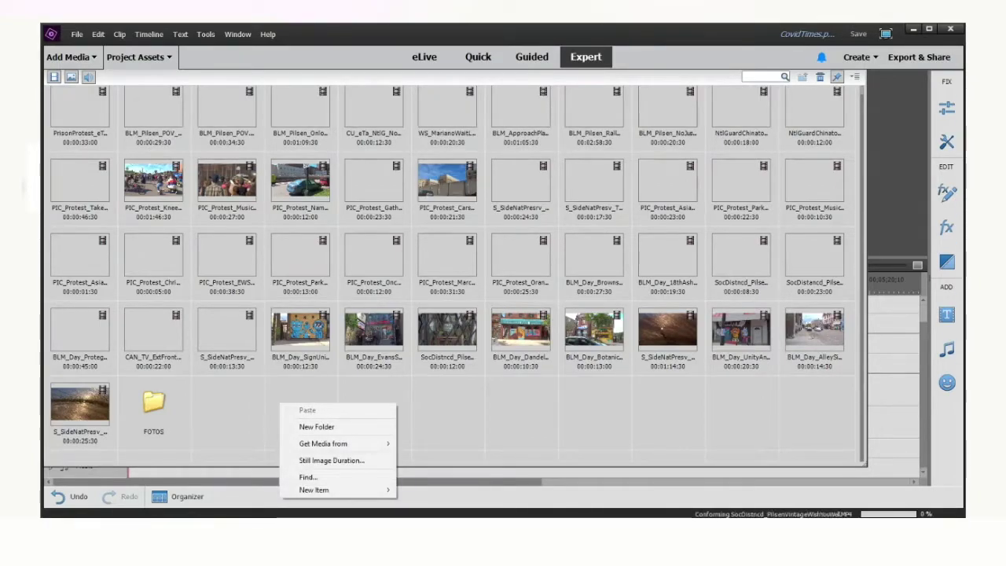
click(316, 427)
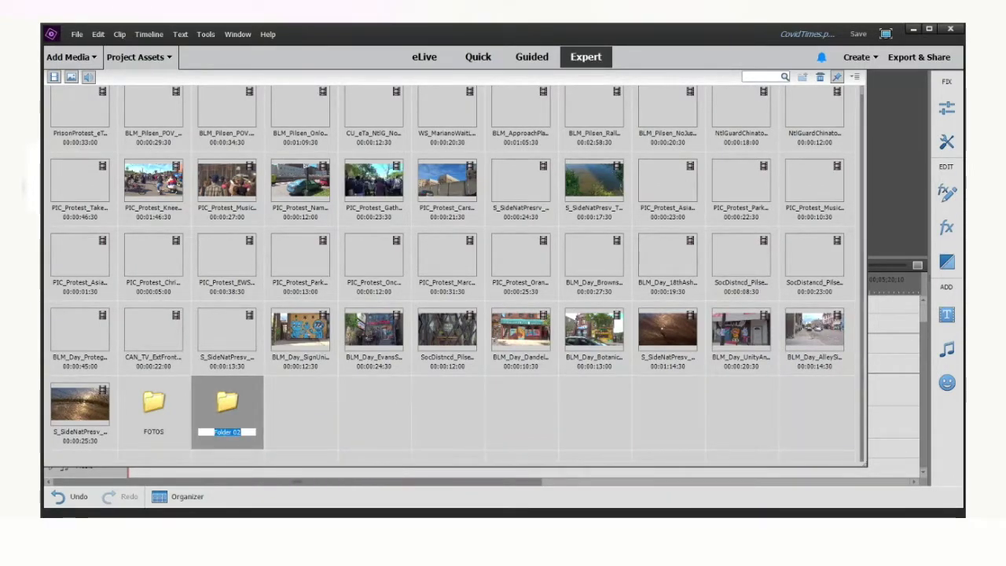
text(video)
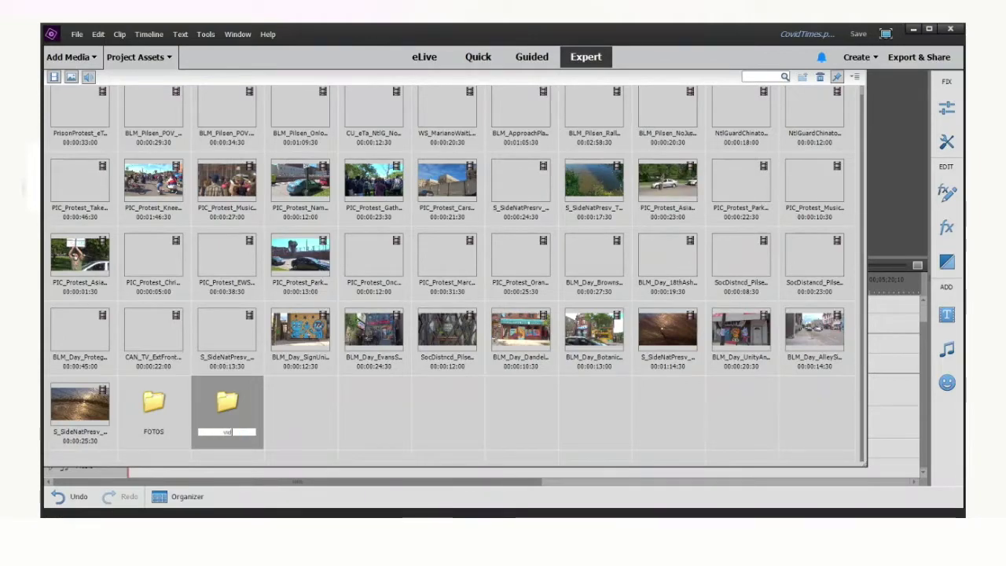
key(BackSpace)
key(BackSpace)
key(BackSpace)
key(BackSpace)
key(BackSpace)
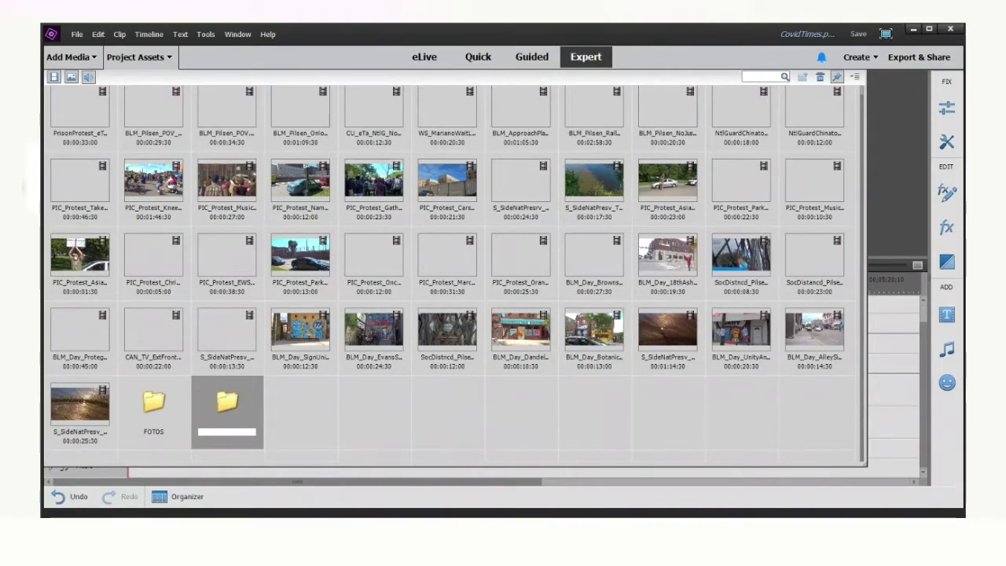
text(VIDEOS)
key(Return)
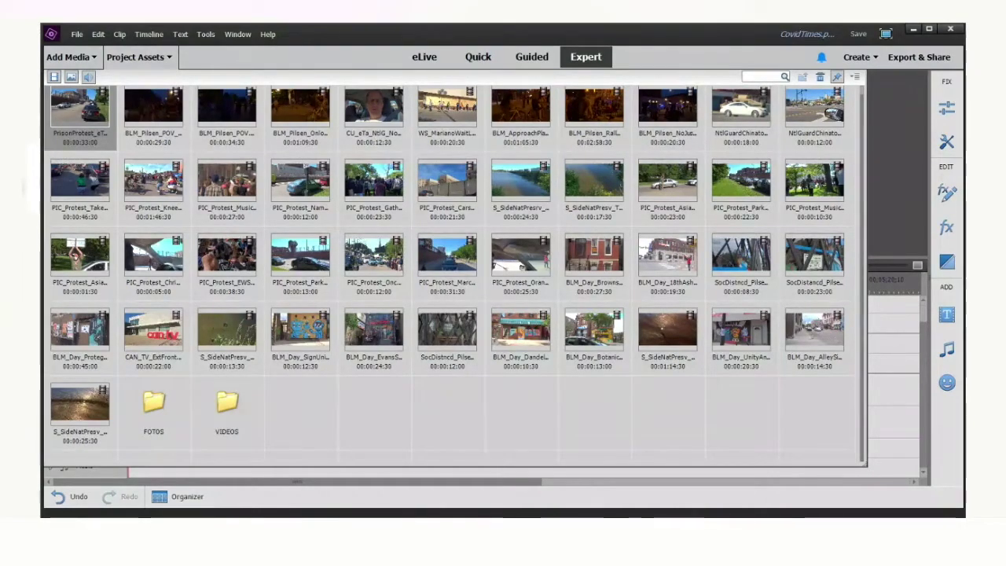
- Move every video clip, leaving out the FOTOS and VIDEOS folders themselves, into the VIDEOS folder
key(ctrl+a)
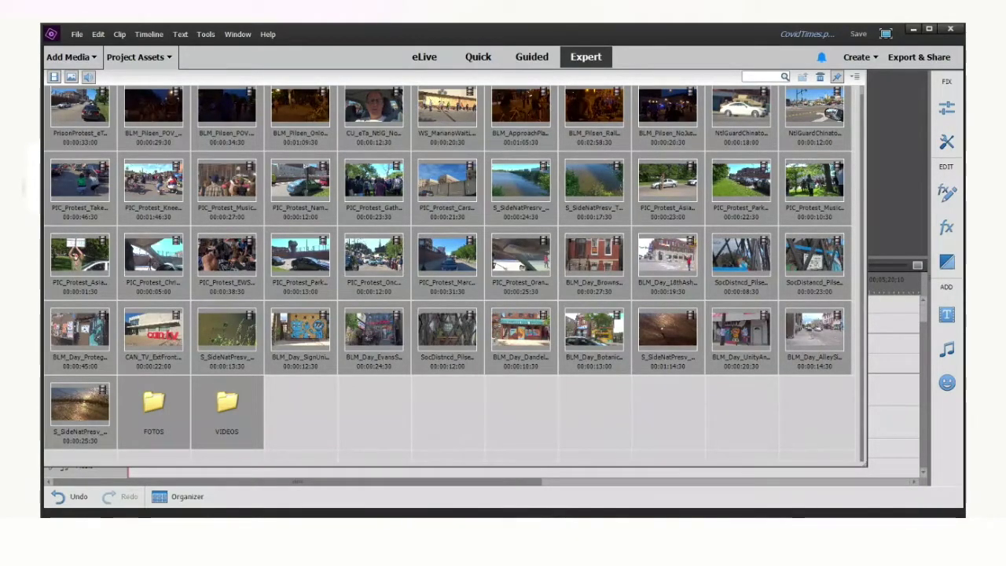
ctrl+click(226, 404)
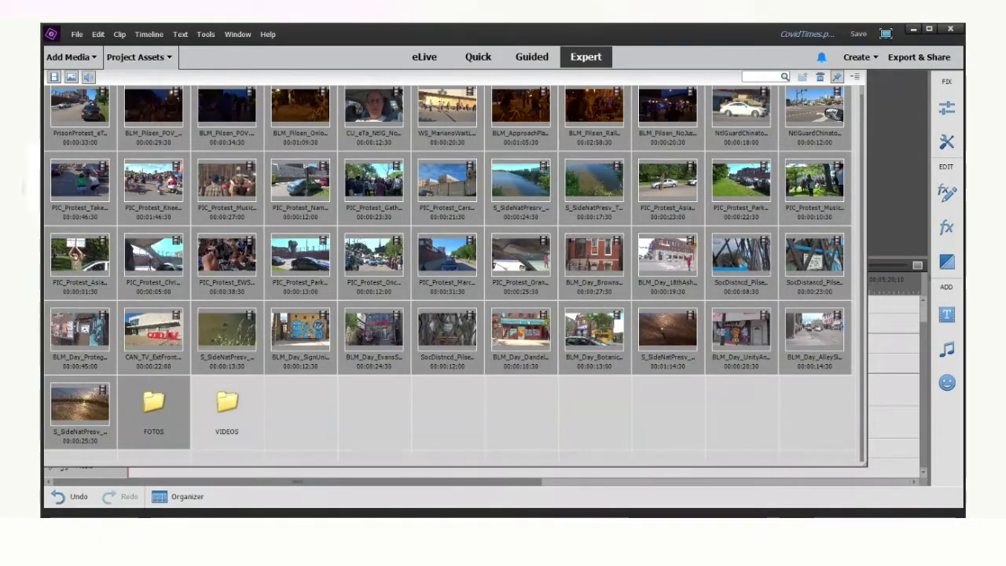
ctrl+click(153, 405)
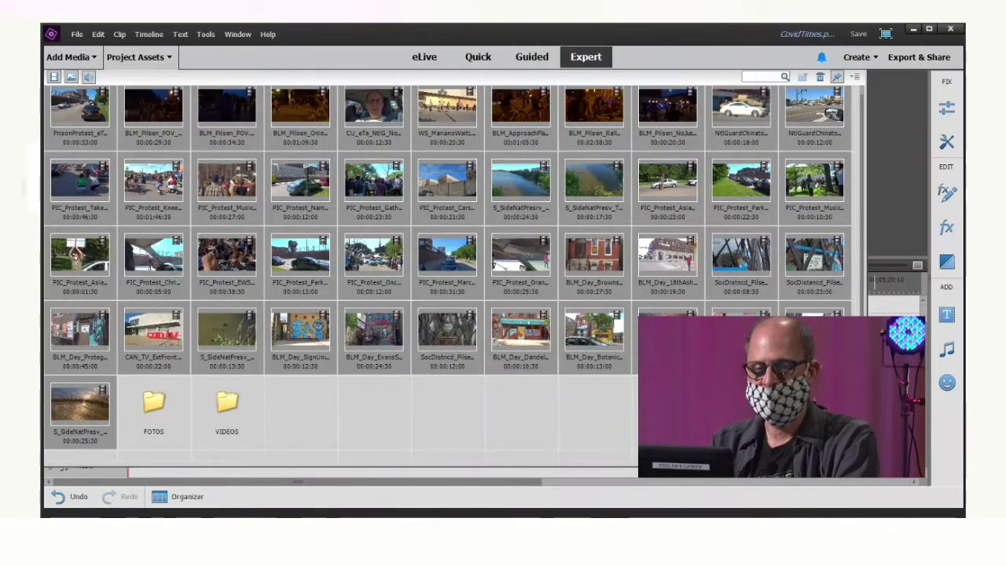
key(ctrl+x)
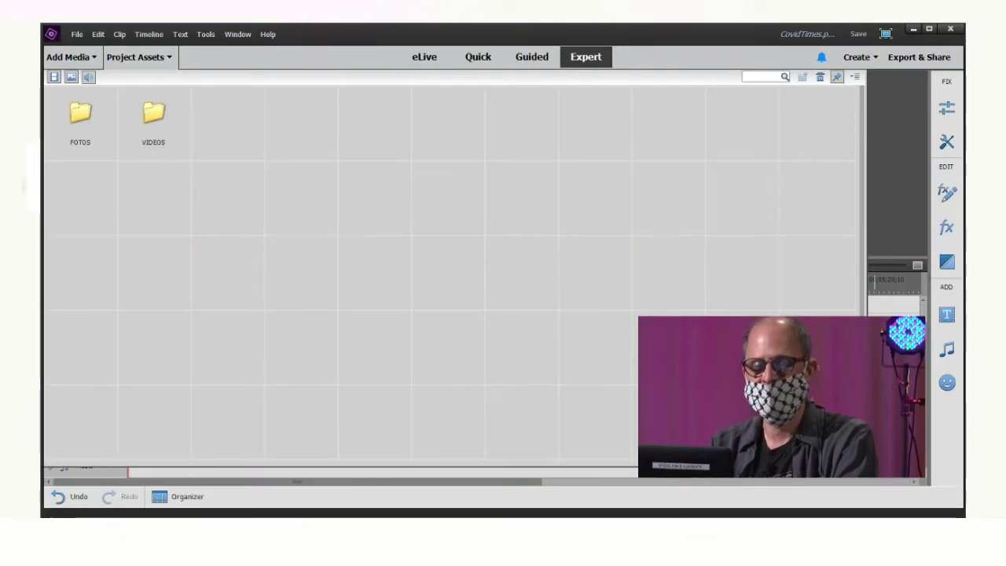
- Open the VIDEOS folder and create a subfolder named PROTESTS in it
double_click(154, 116)
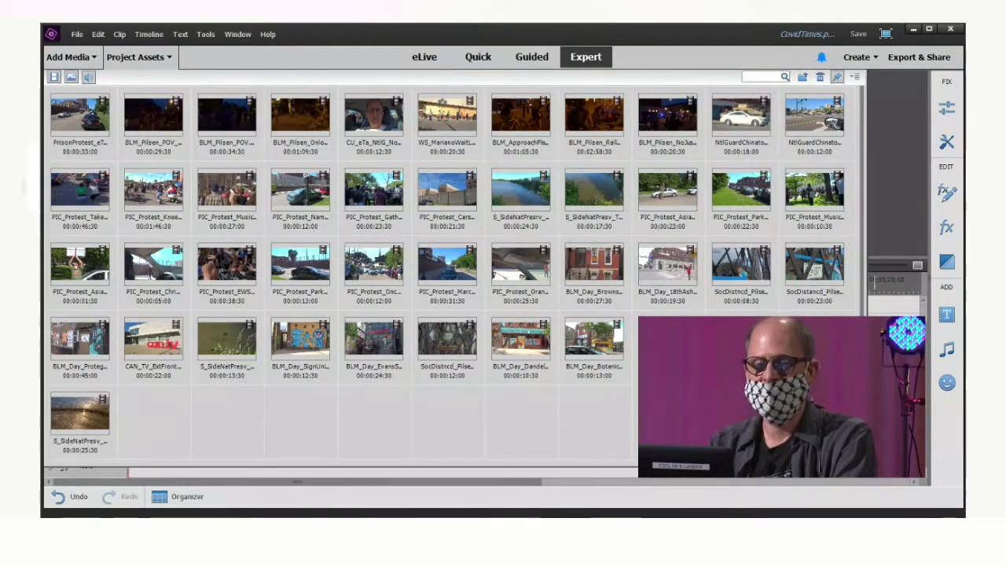
right_click(173, 408)
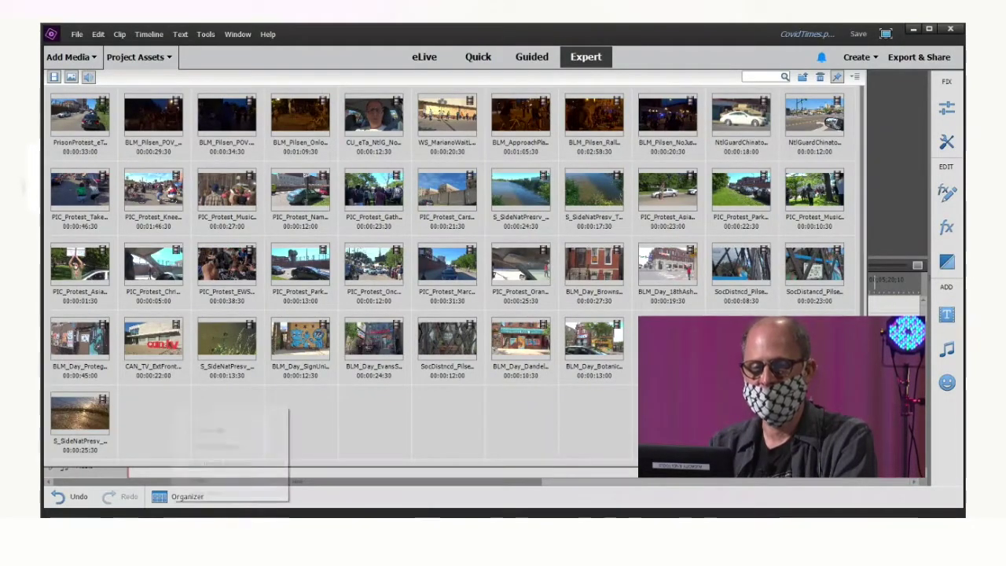
click(209, 429)
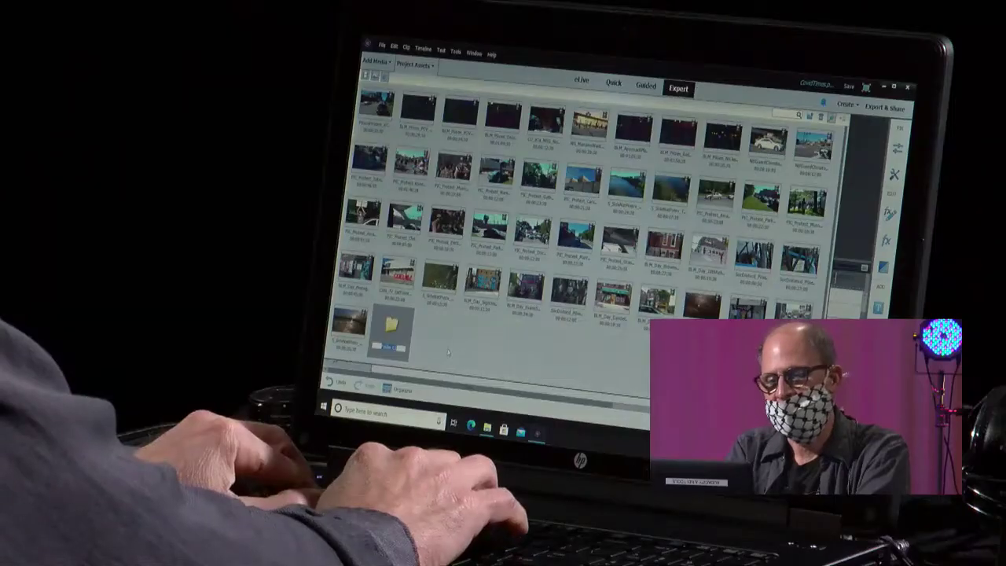
text(d)
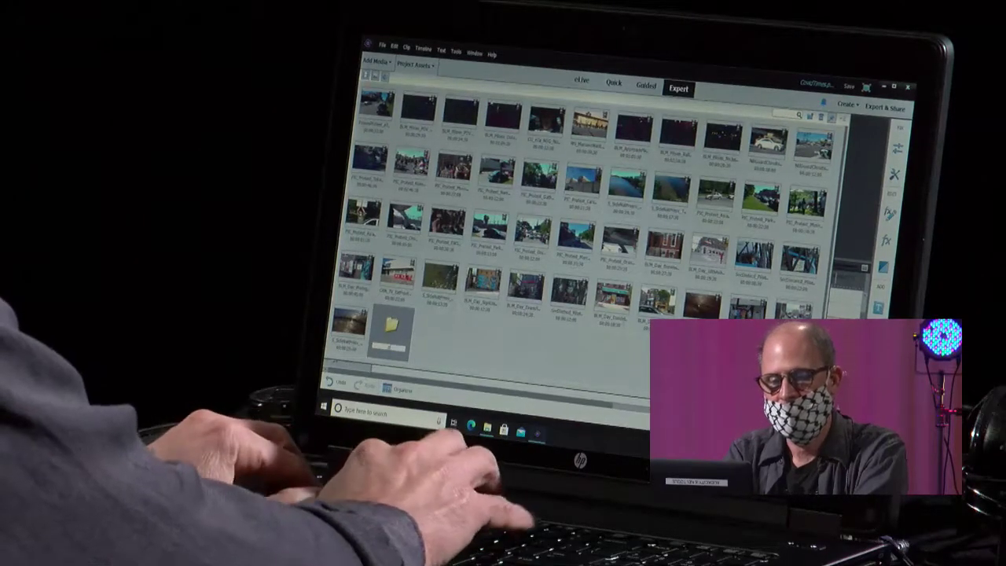
key(BackSpace)
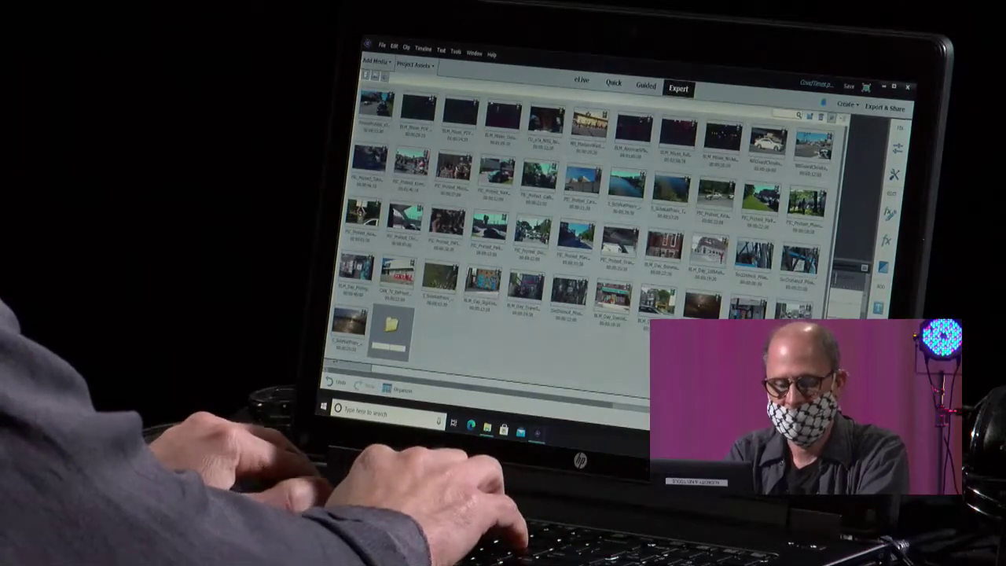
text(prote)
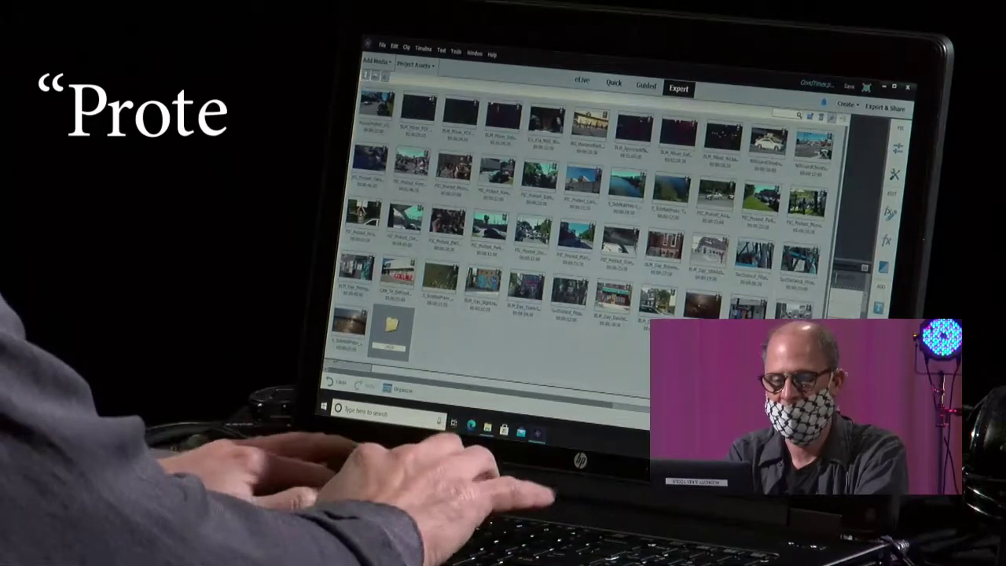
text(sts)
key(Return)
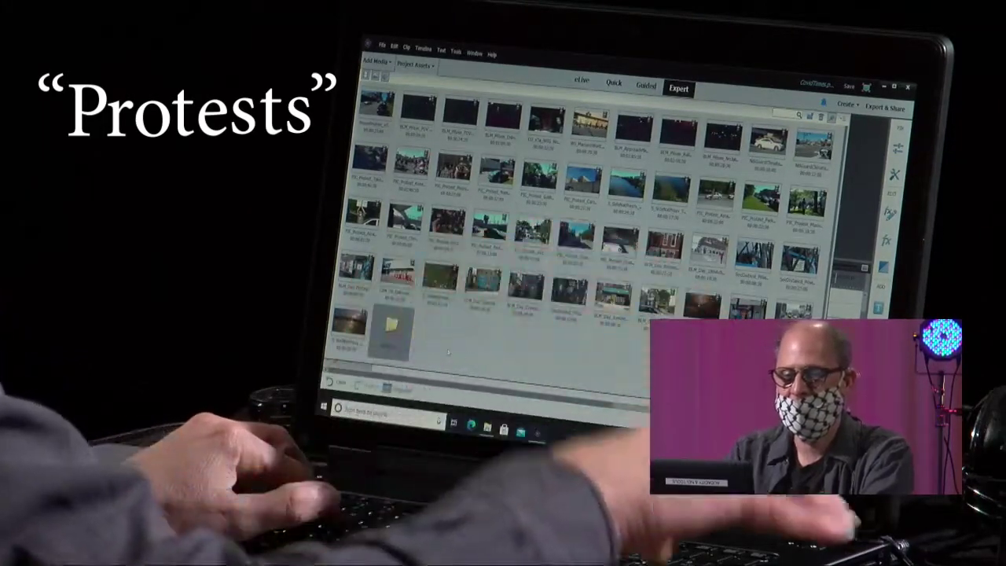
click(437, 340)
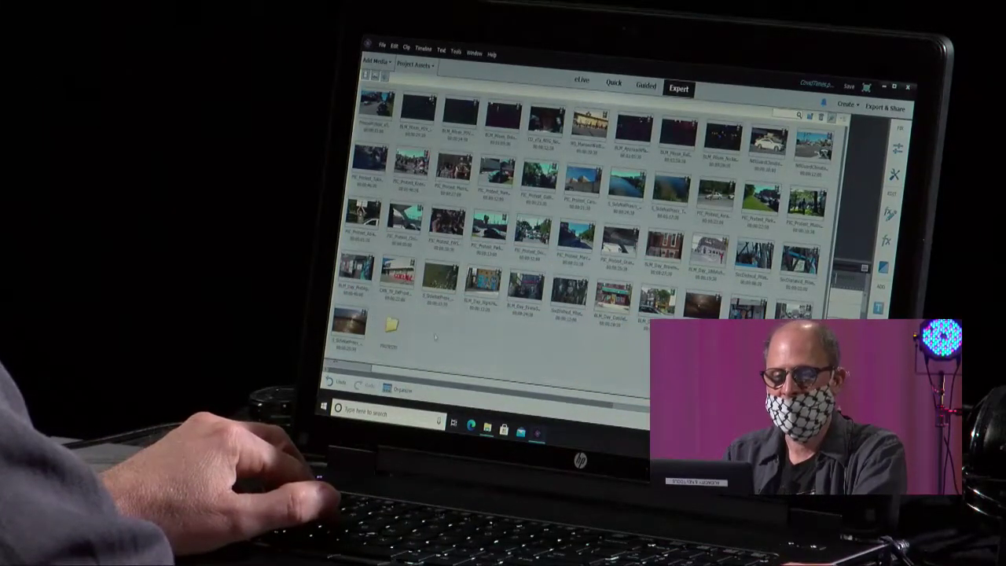
- Create two more subfolders inside VIDEOS, named LIFE_ADJUSTED and NATURE
right_click(435, 337)
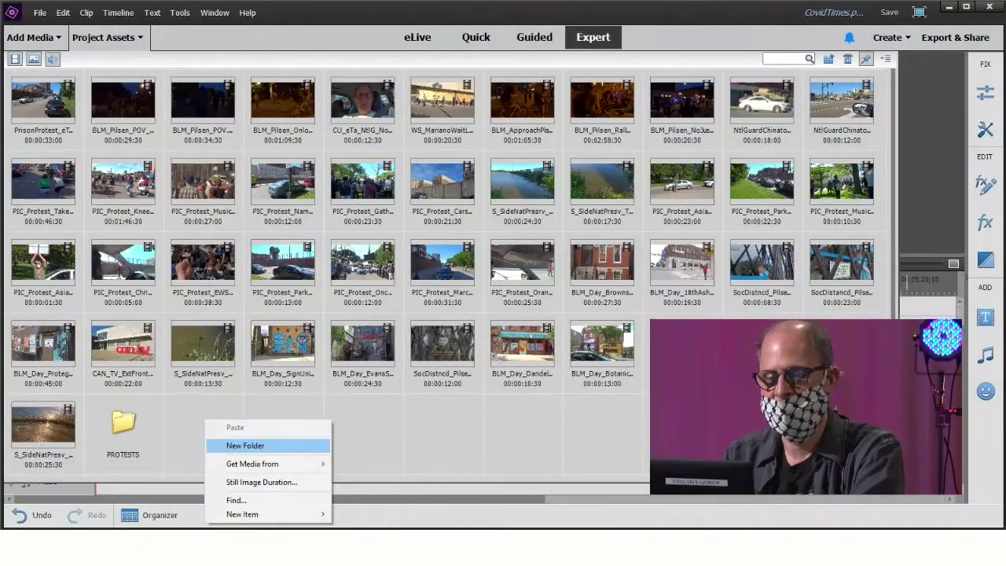
click(245, 446)
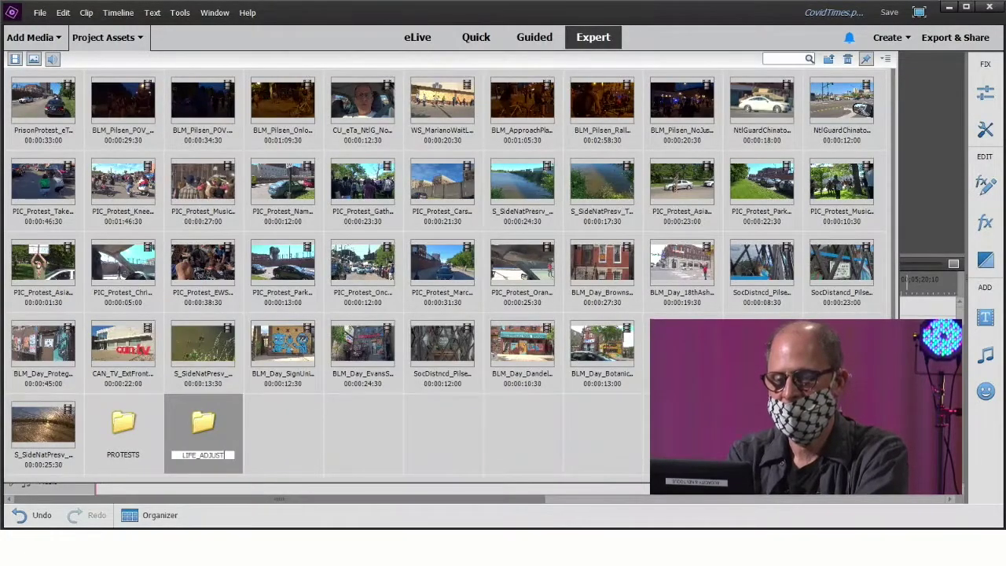
key(Return)
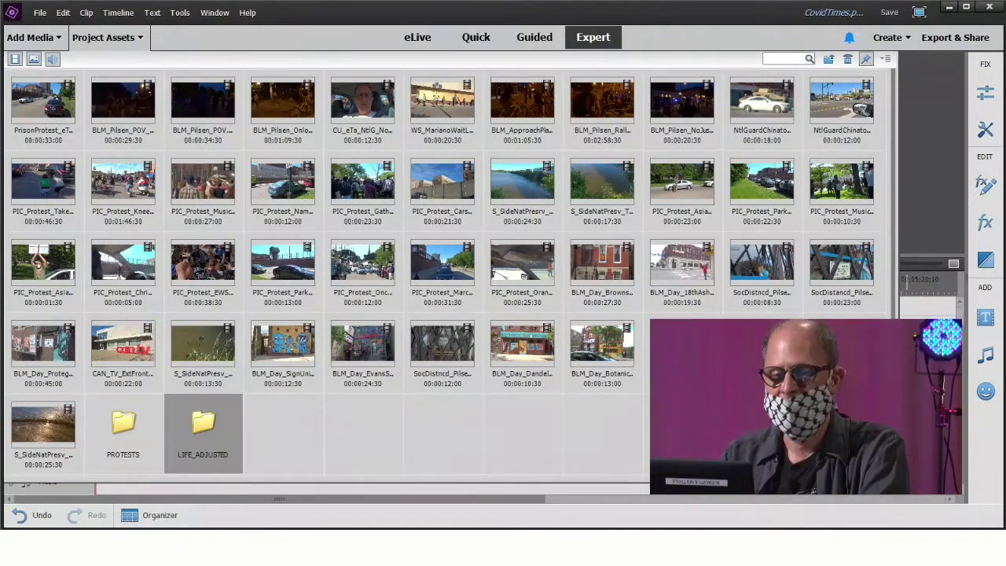
right_click(309, 418)
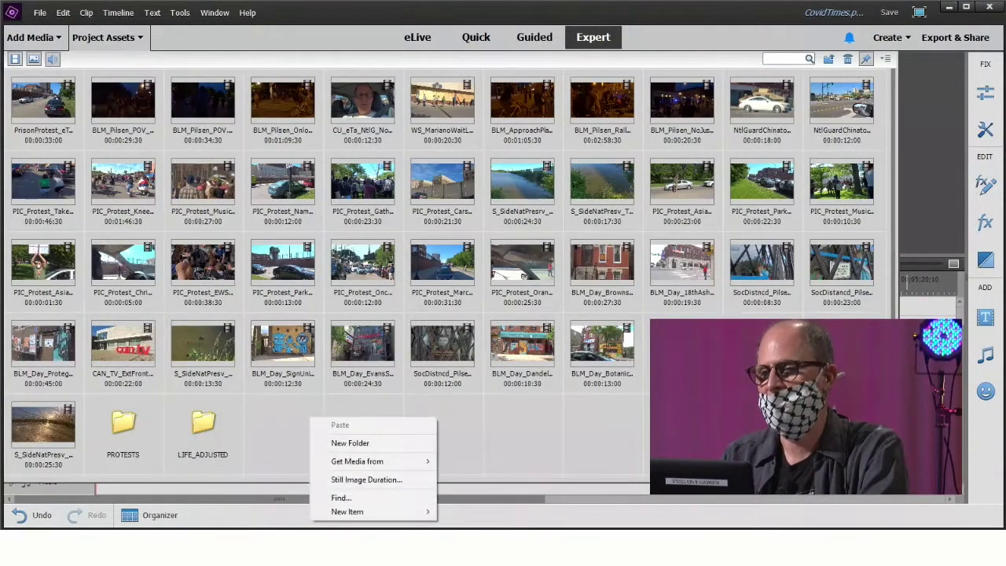
click(349, 443)
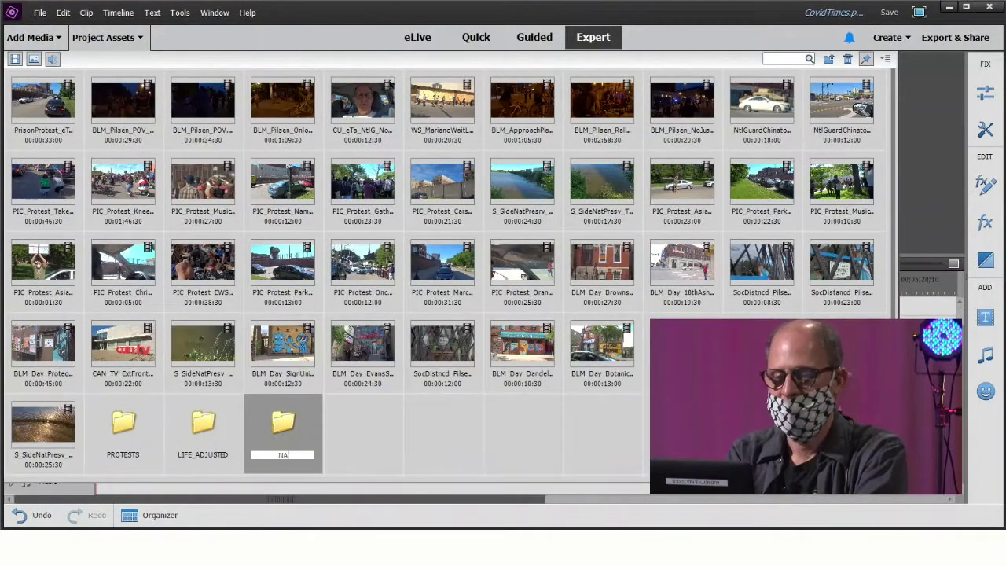
text(NATURE)
key(Return)
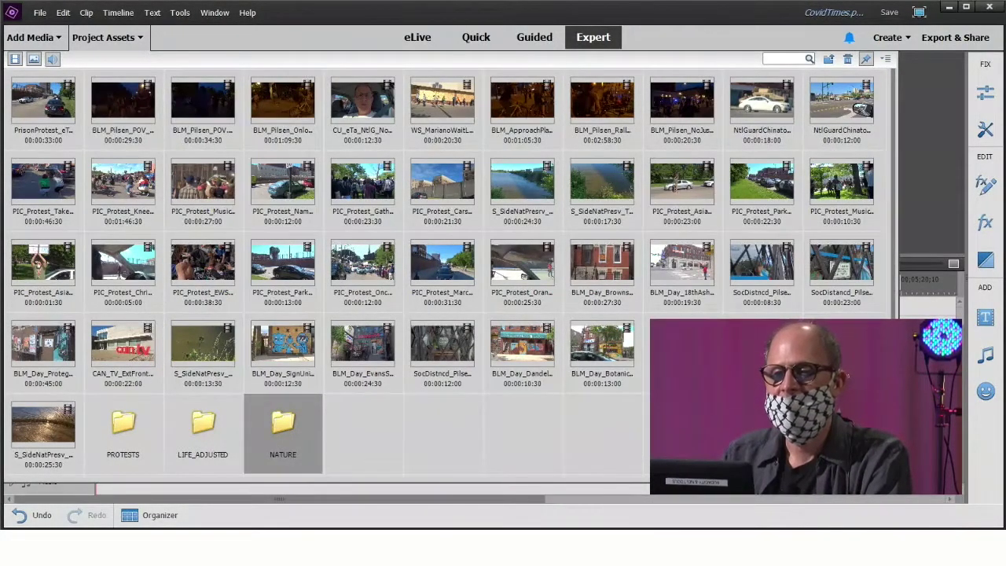
- Move the first four clips, from the PrisonProtest clip through BLM_Pilsen_OnlookersMarchers, into the PROTESTS folder
click(43, 101)
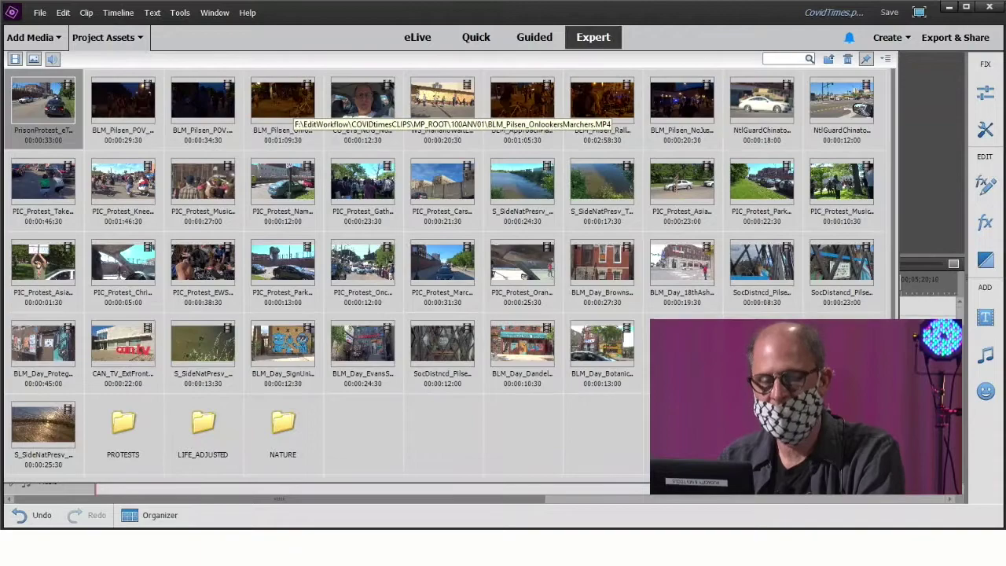
shift+click(286, 104)
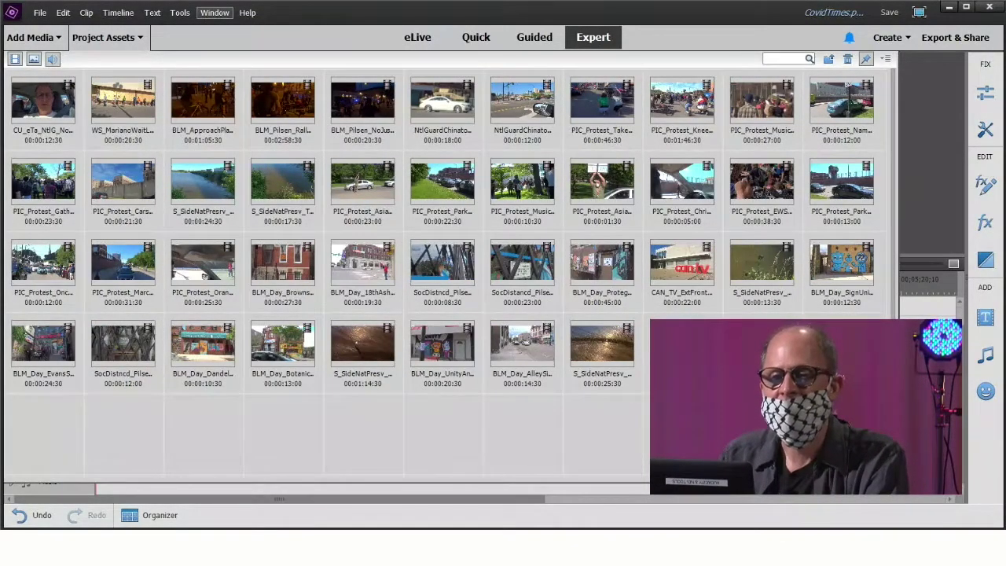
- Move the BLM_Approach, BLM_Pilsen, PIC_Protest and BLM_Day_Browns clips into the PROTESTS folder
click(43, 108)
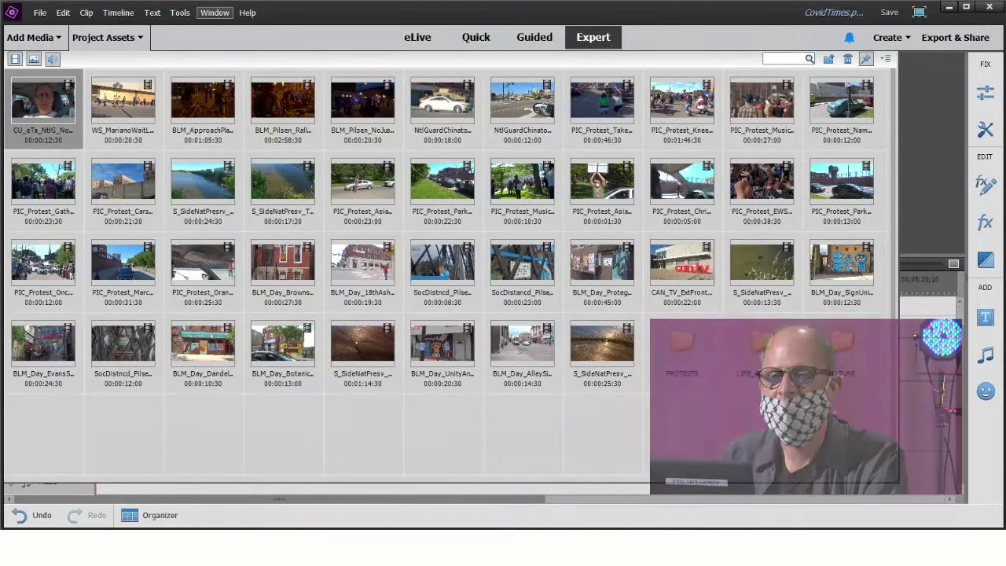
ctrl+click(122, 108)
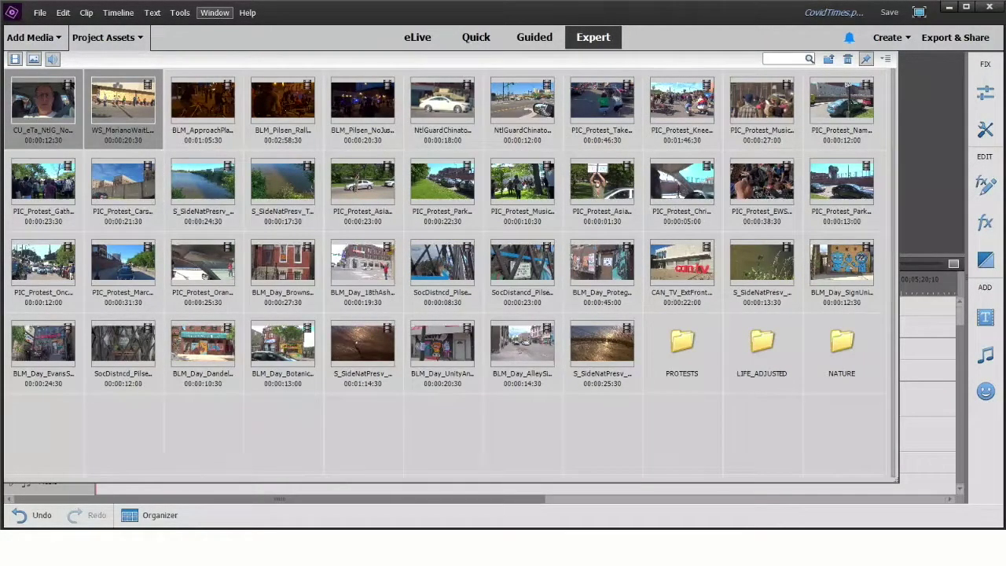
click(202, 108)
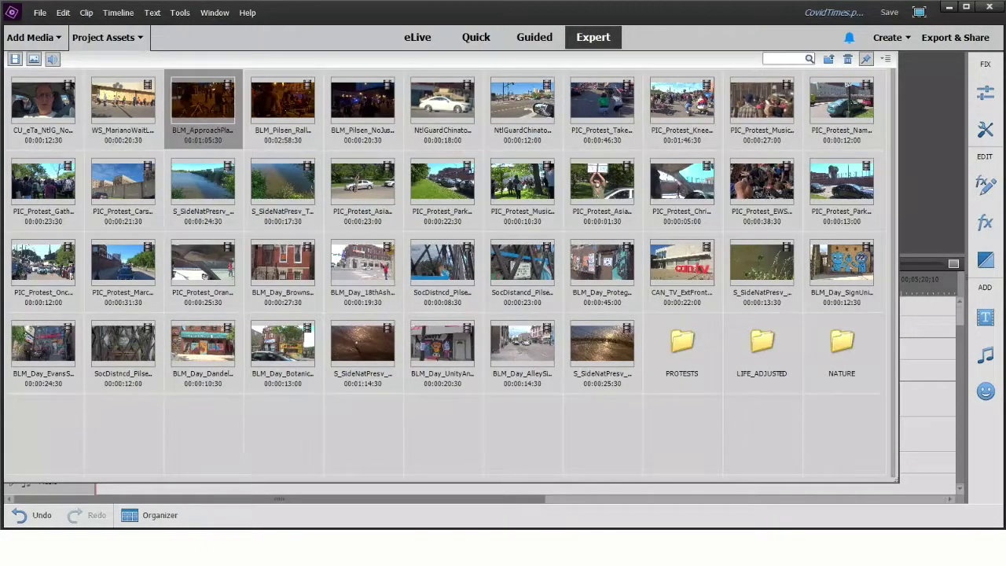
ctrl+click(282, 108)
shift+click(362, 102)
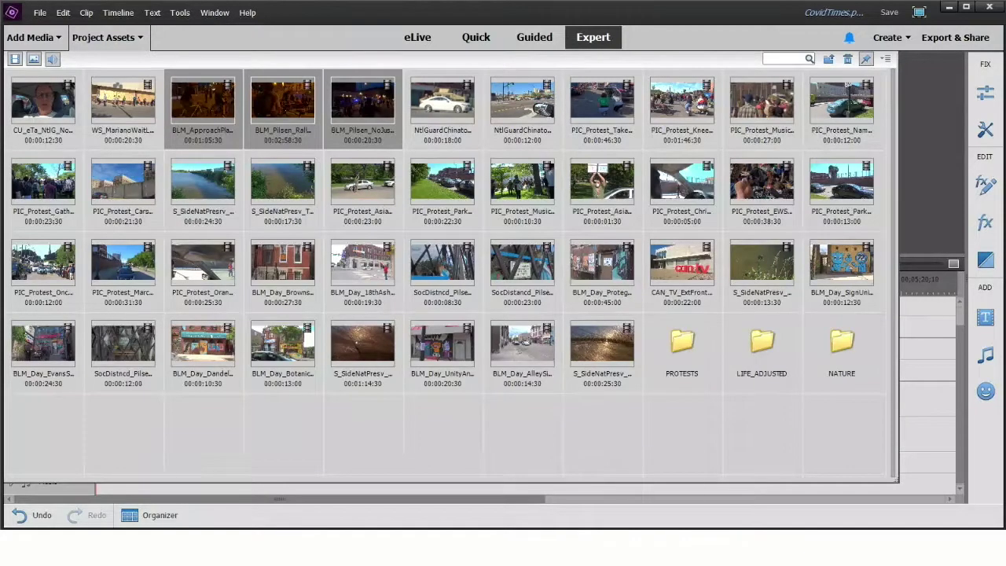
ctrl+click(602, 102)
ctrl+click(681, 102)
ctrl+click(761, 102)
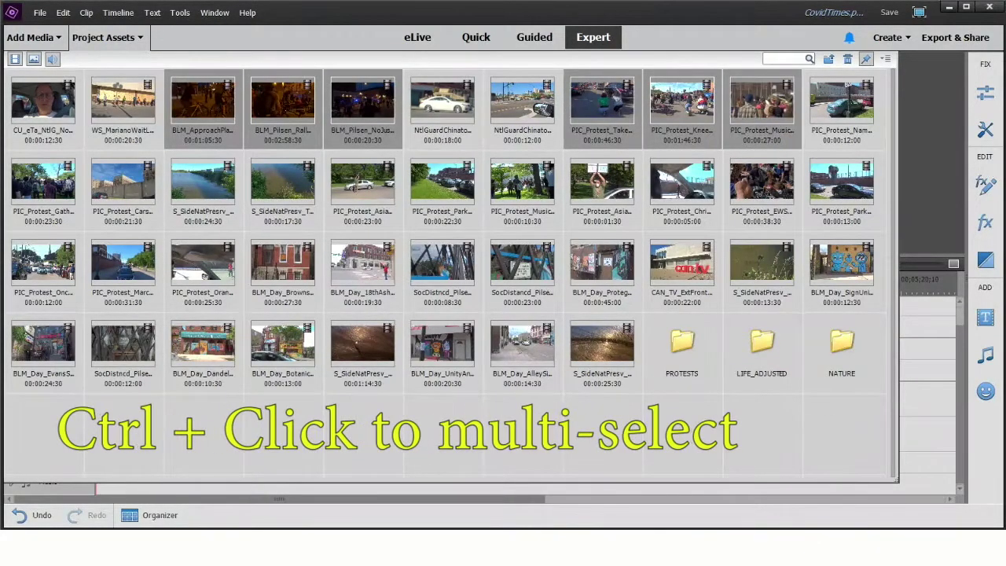
ctrl+click(841, 102)
ctrl+click(44, 183)
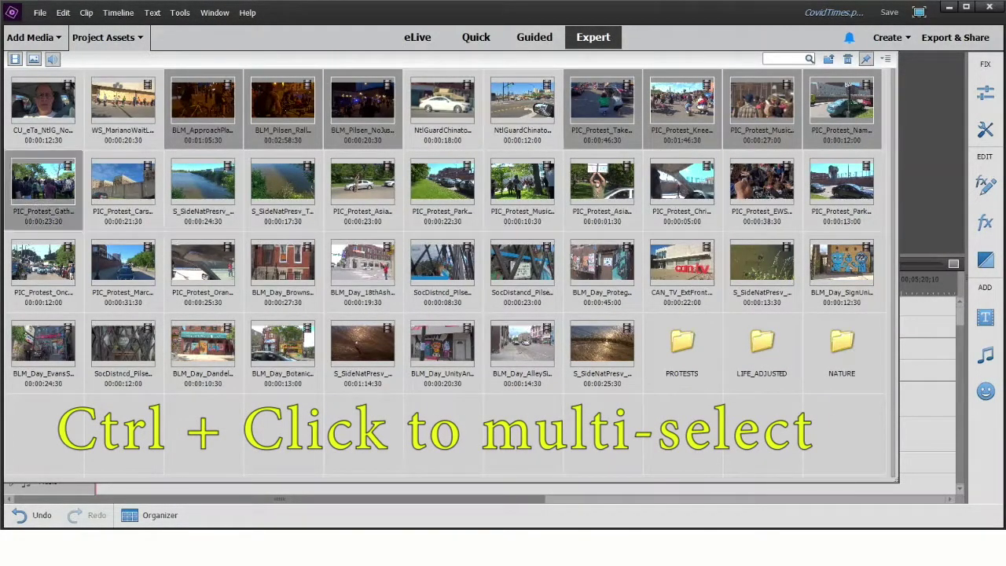
ctrl+click(123, 183)
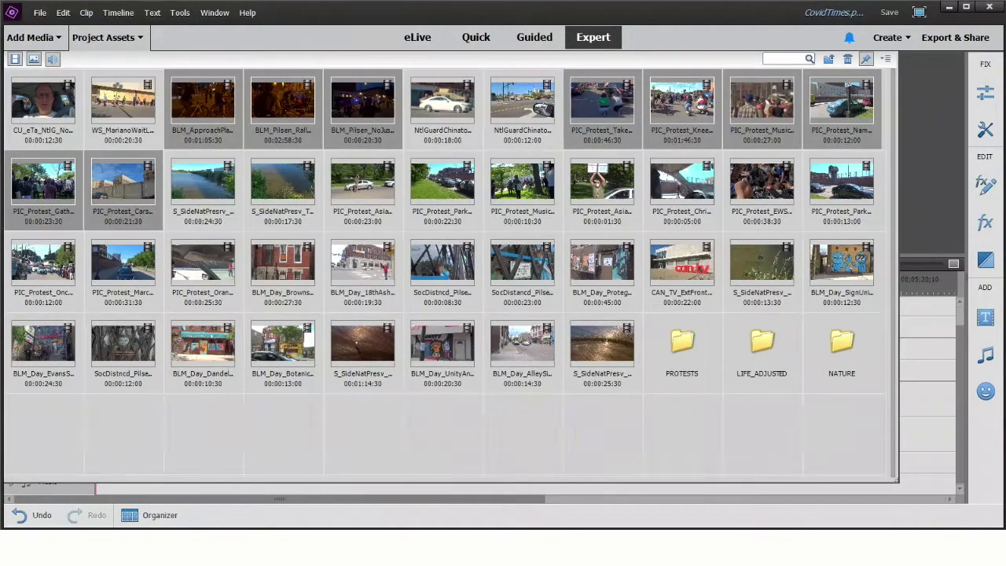
ctrl+click(362, 181)
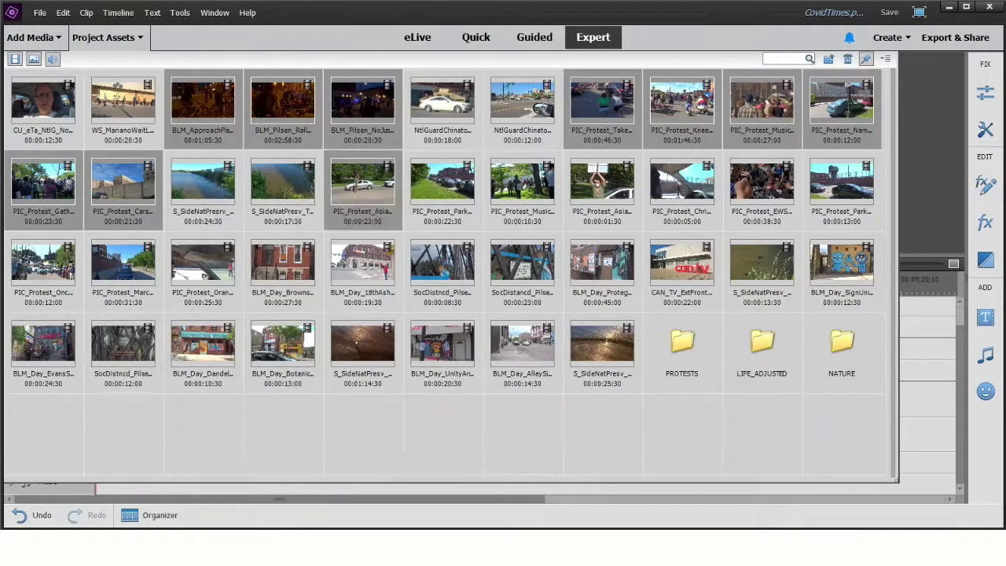
ctrl+click(443, 181)
ctrl+click(522, 181)
ctrl+click(602, 181)
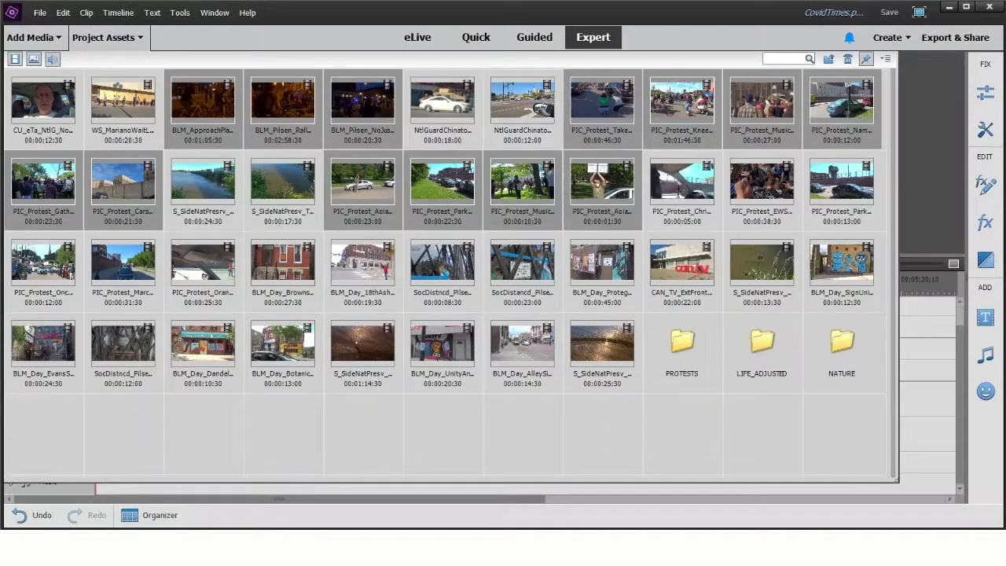
ctrl+click(681, 181)
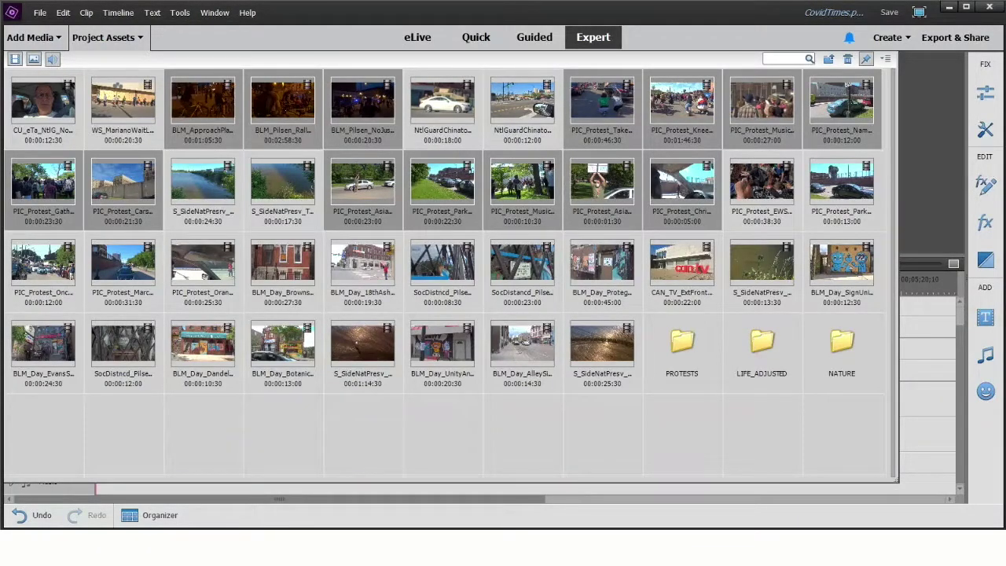
ctrl+click(761, 181)
ctrl+click(841, 181)
ctrl+click(43, 261)
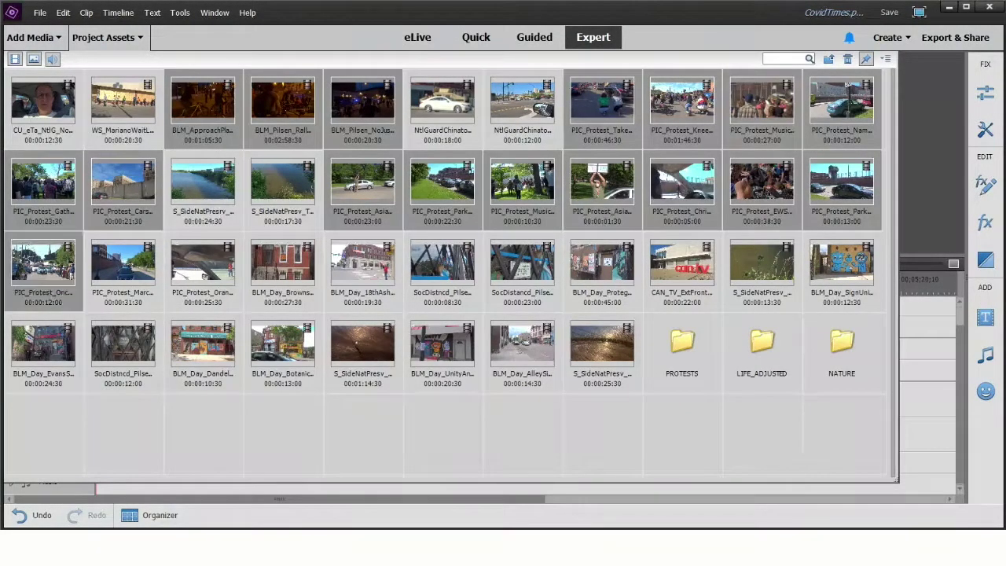
ctrl+click(123, 261)
ctrl+click(203, 261)
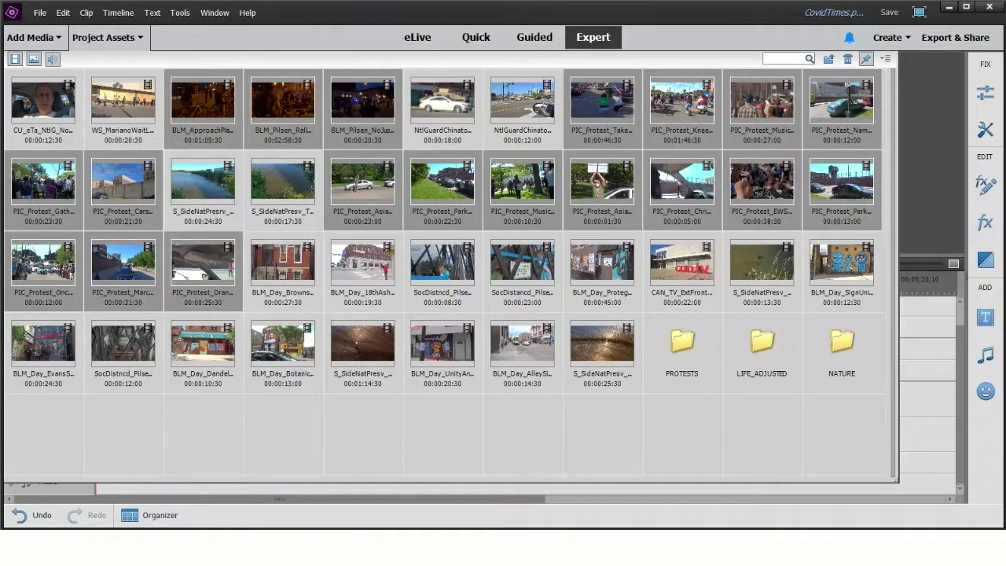
ctrl+click(283, 262)
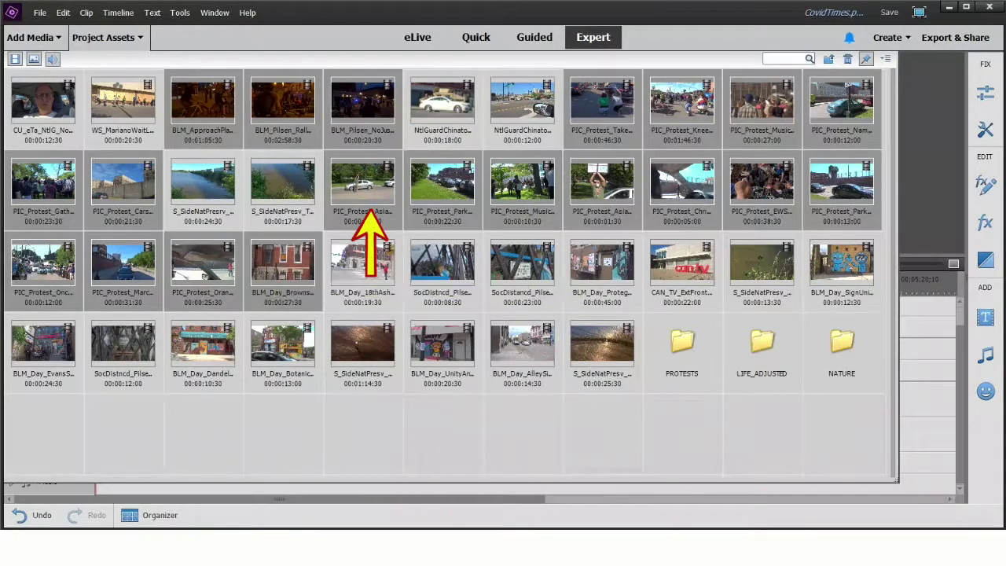
key(Delete)
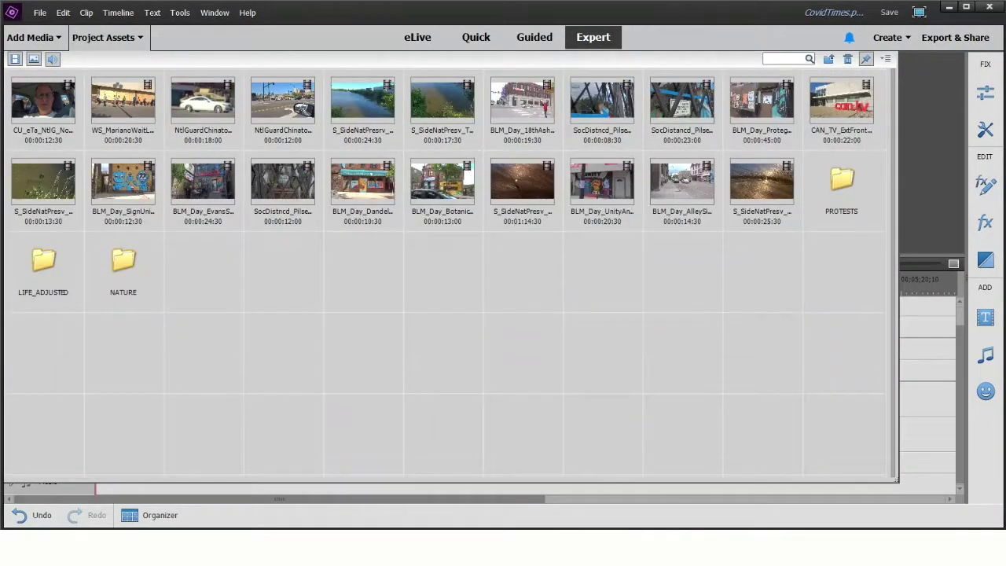
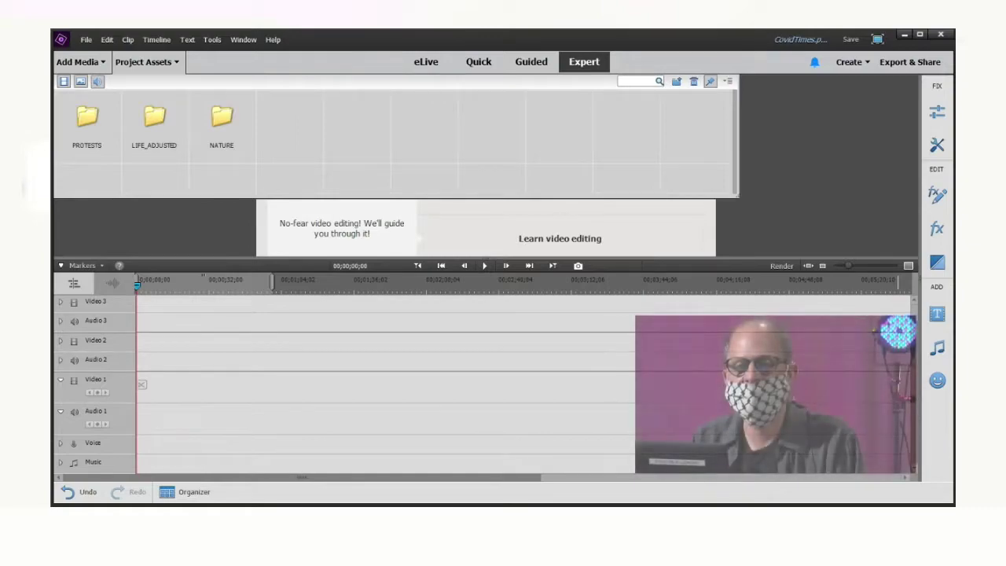
- Open the LIFE_ADJUSTED folder and place its two NtlGuardChinatown clips, followed by the CU_eTa clip, at the start of the Video 1 track
double_click(154, 126)
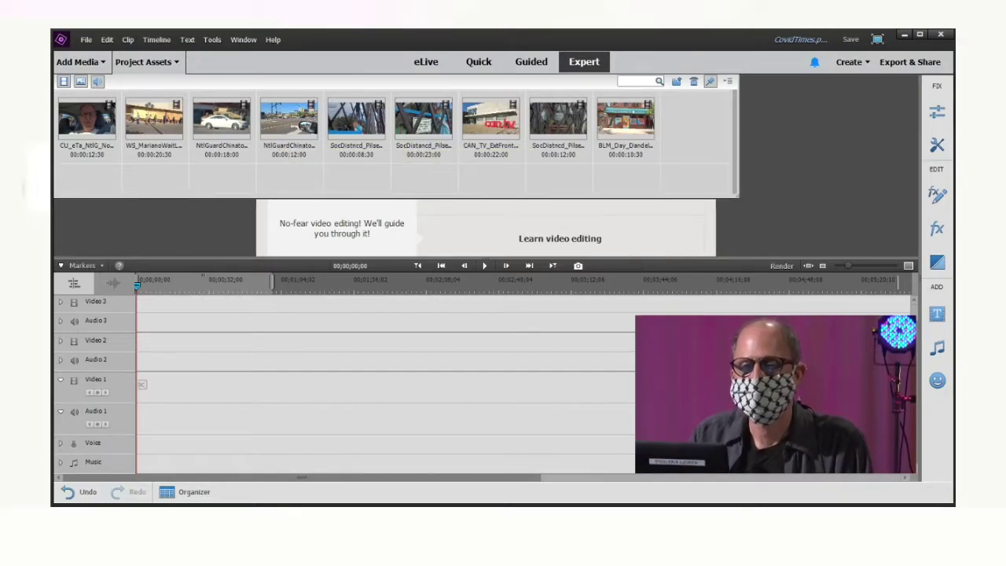
click(222, 119)
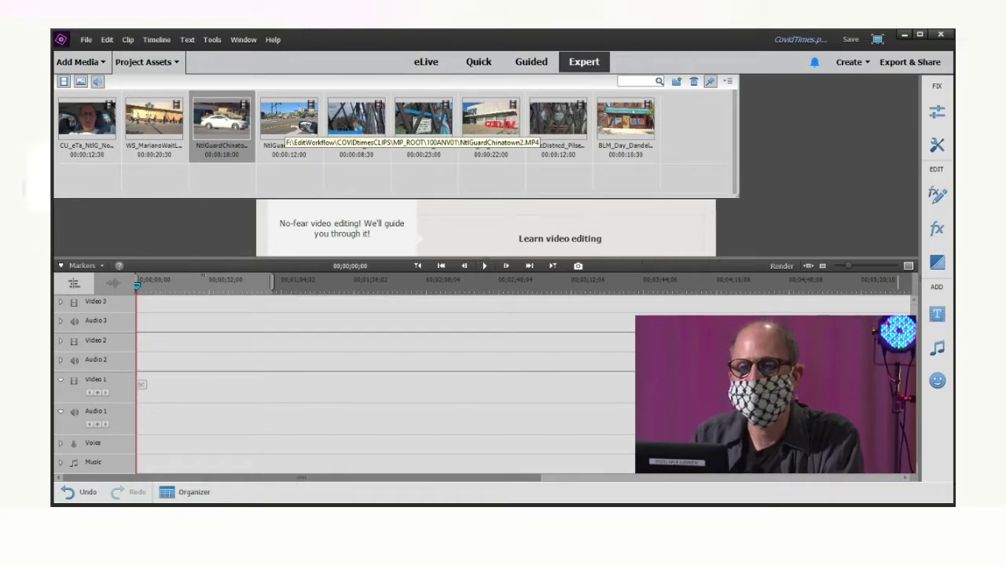
ctrl+click(289, 124)
ctrl+click(87, 124)
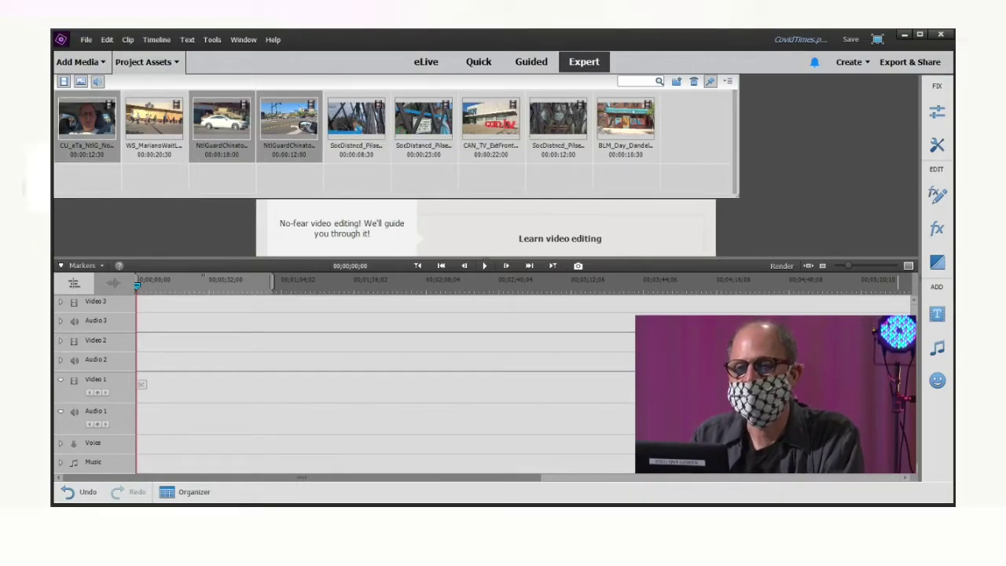
drag(87, 124, 140, 379)
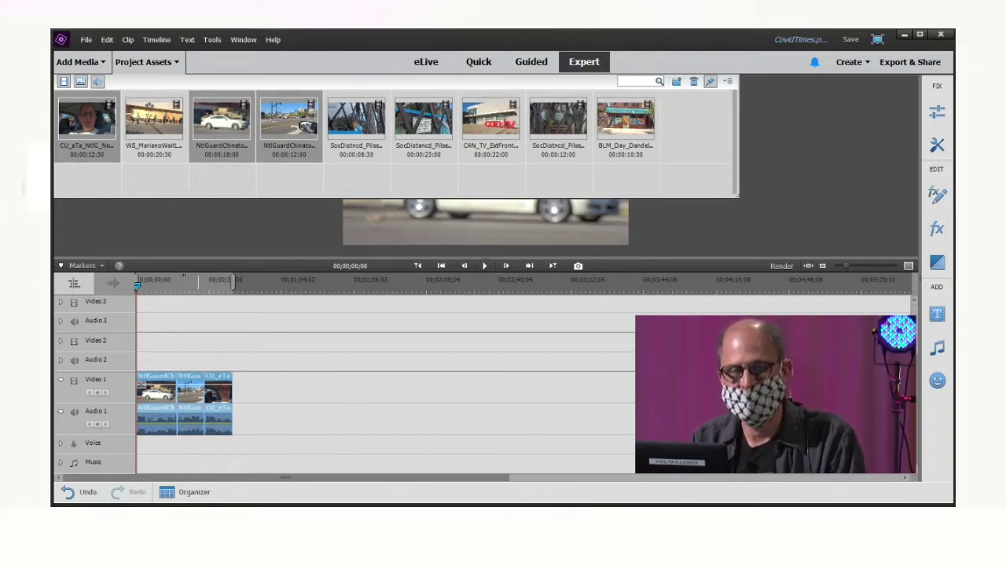
- Add the WS_Mariano clip to the Video 1 track directly after the CU_eTa clip
click(154, 118)
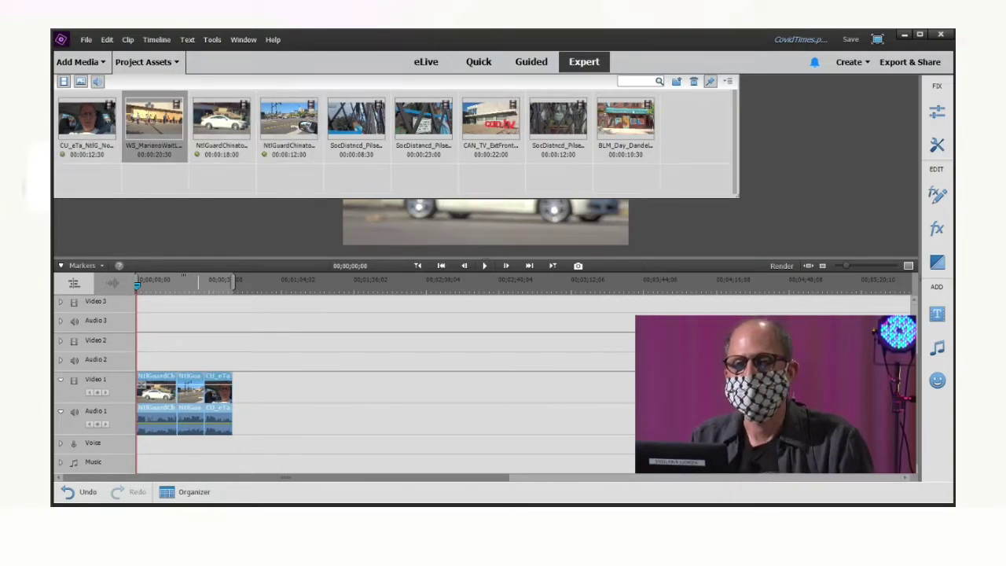
drag(154, 118, 234, 342)
drag(233, 301, 234, 303)
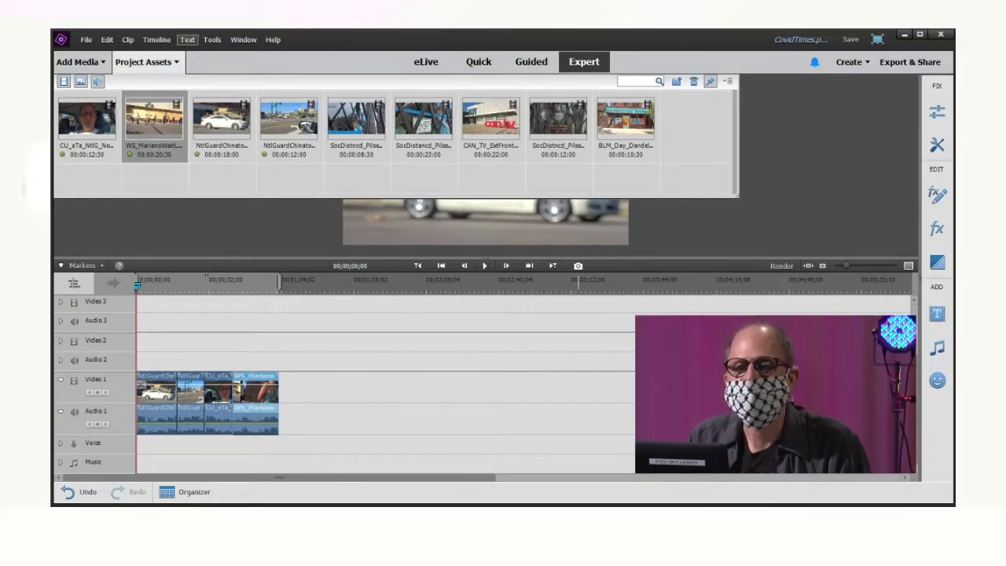
- Return to the top level of the project assets, open the FOTOS folder and enlarge the assets view to show all its photos
click(677, 81)
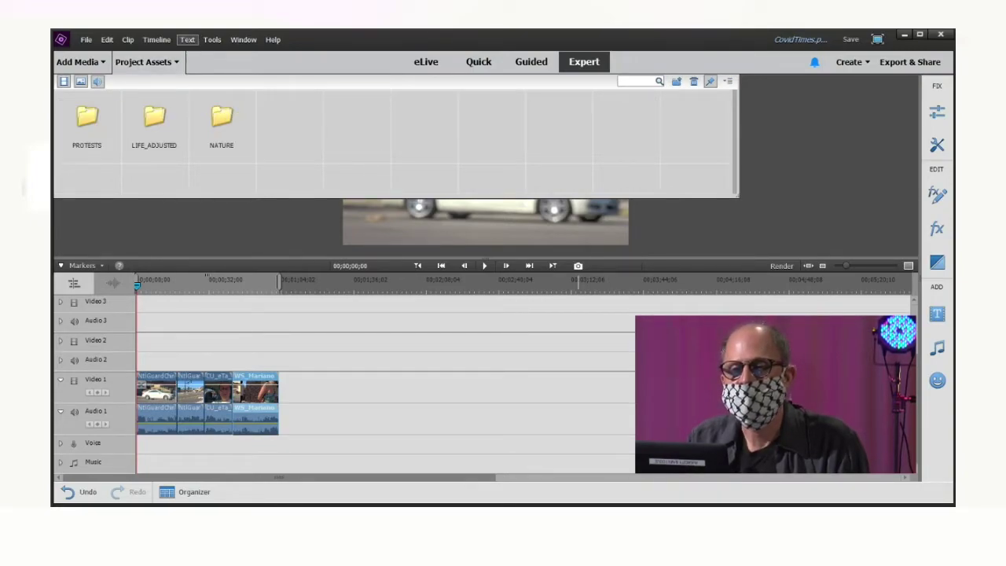
click(677, 81)
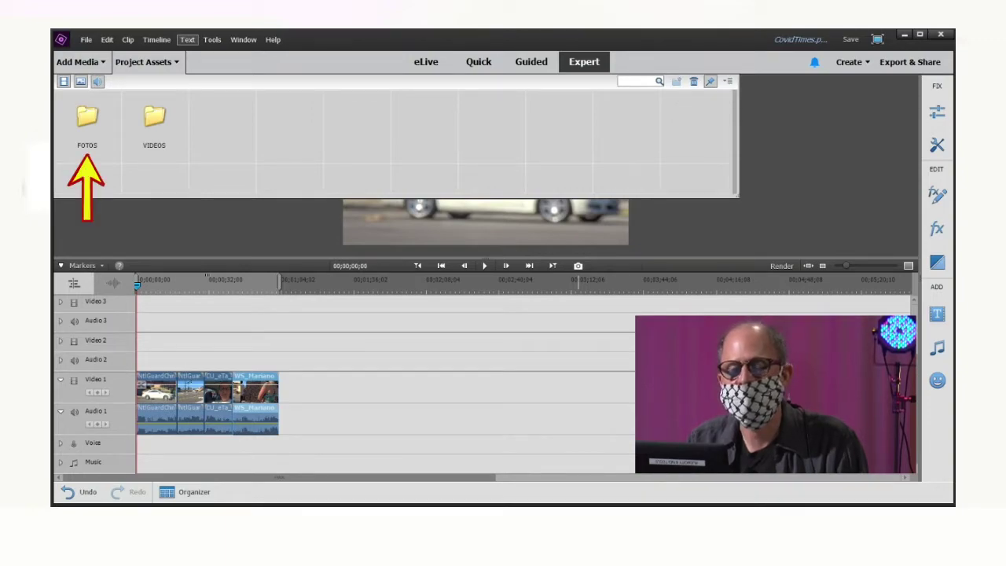
double_click(86, 118)
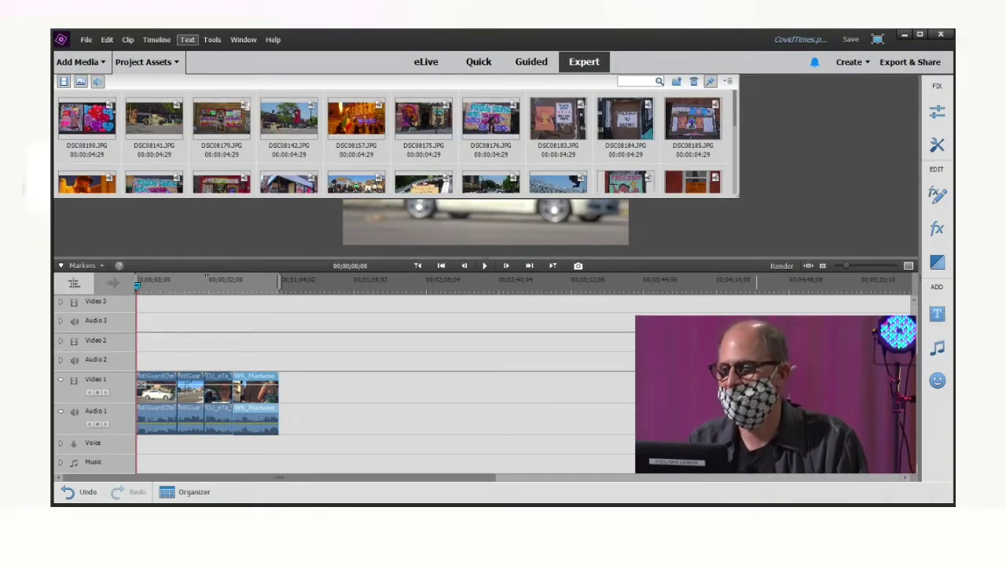
drag(737, 197, 820, 305)
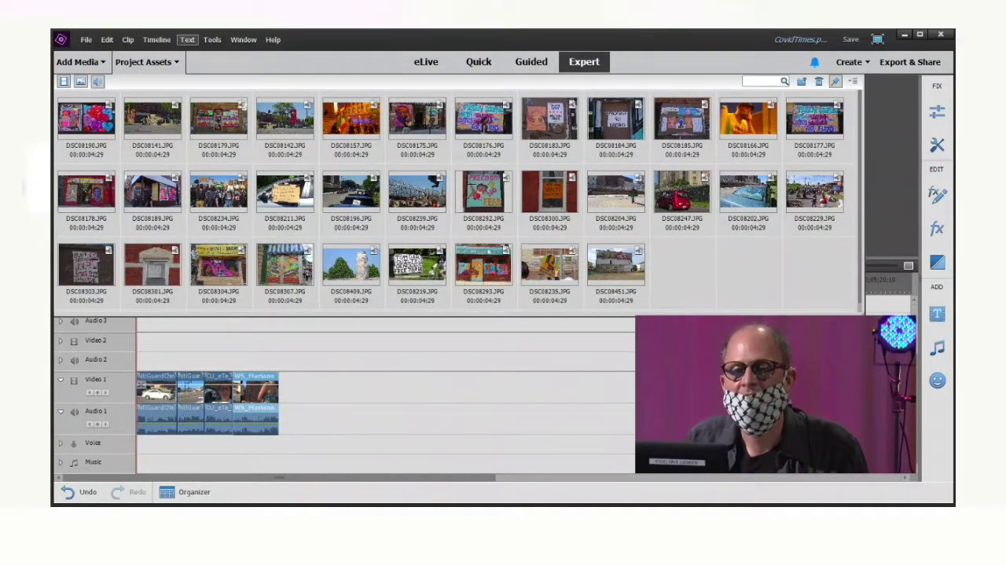
- Add photos DSC08179, DSC08190, DSC08175, DSC08176 and DSC08184 together to the Video 1 track directly after the WS_Mariano clip
click(218, 118)
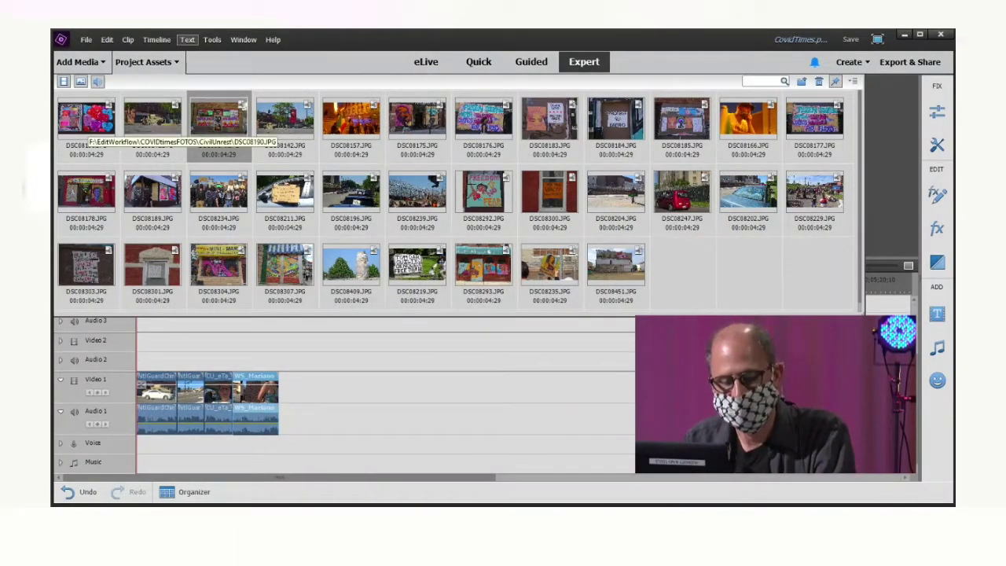
ctrl+click(88, 124)
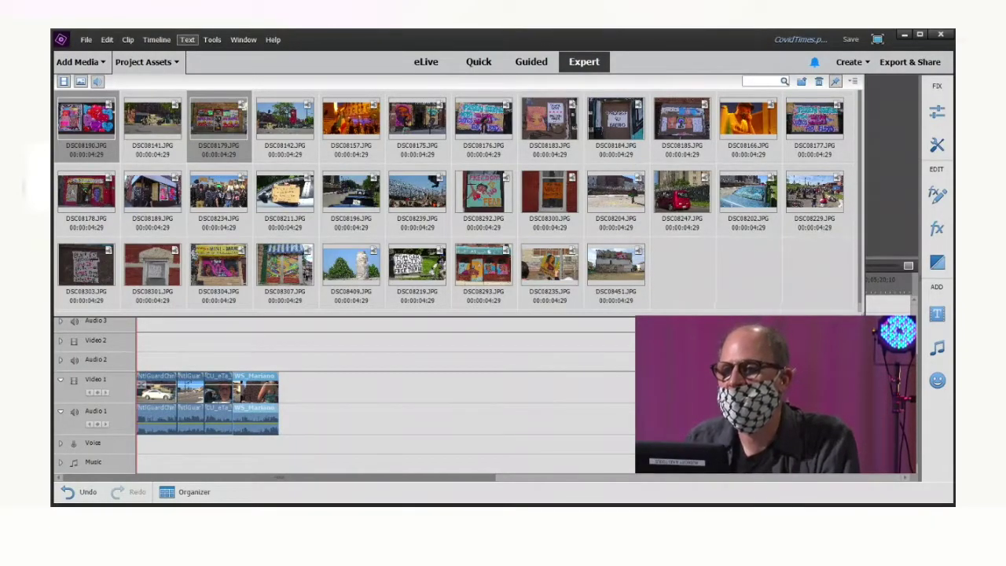
ctrl+click(429, 126)
ctrl+click(484, 124)
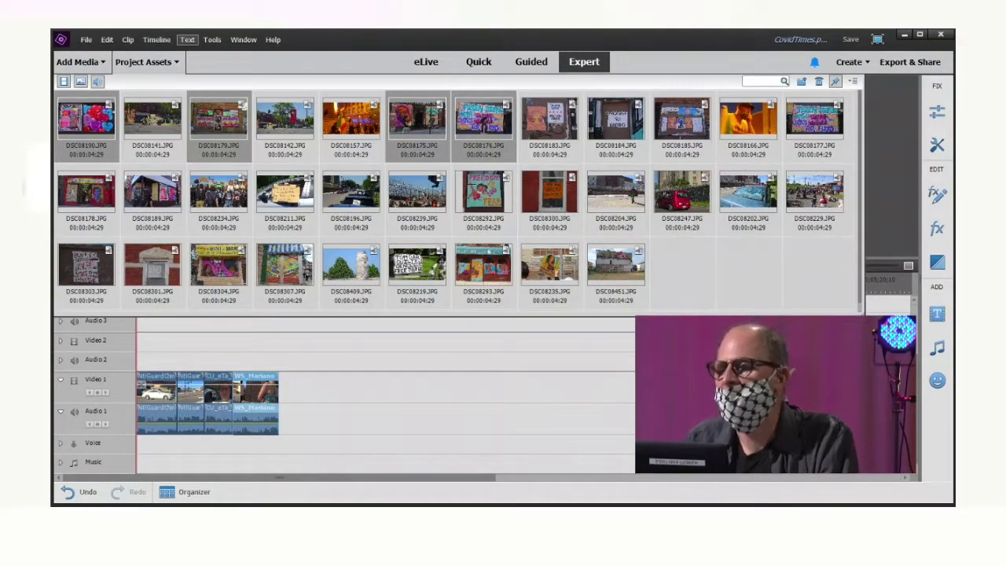
ctrl+click(616, 124)
drag(616, 124, 280, 387)
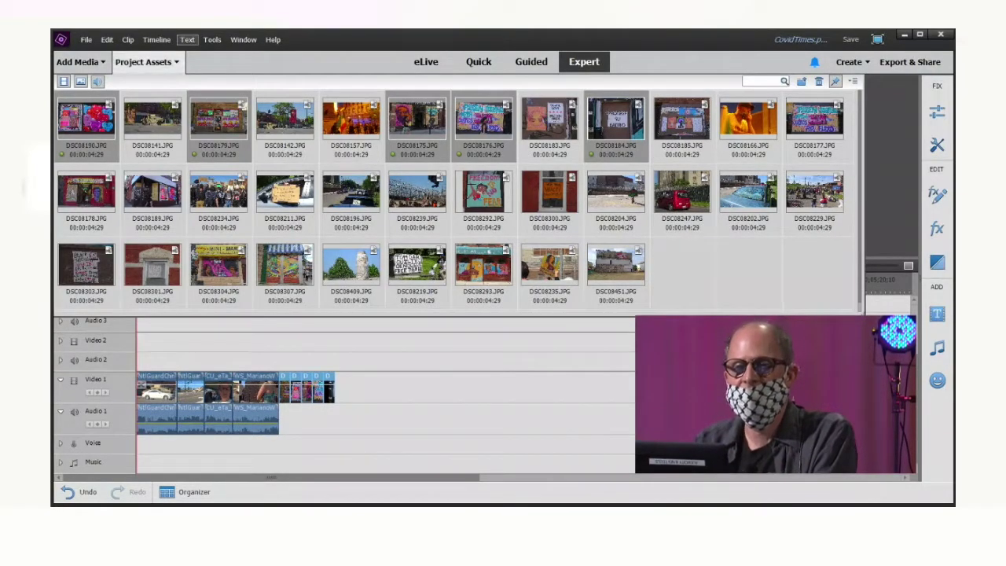
- Hide the project assets and play the timeline from its start in an enlarged preview monitor
click(145, 61)
drag(138, 284, 137, 284)
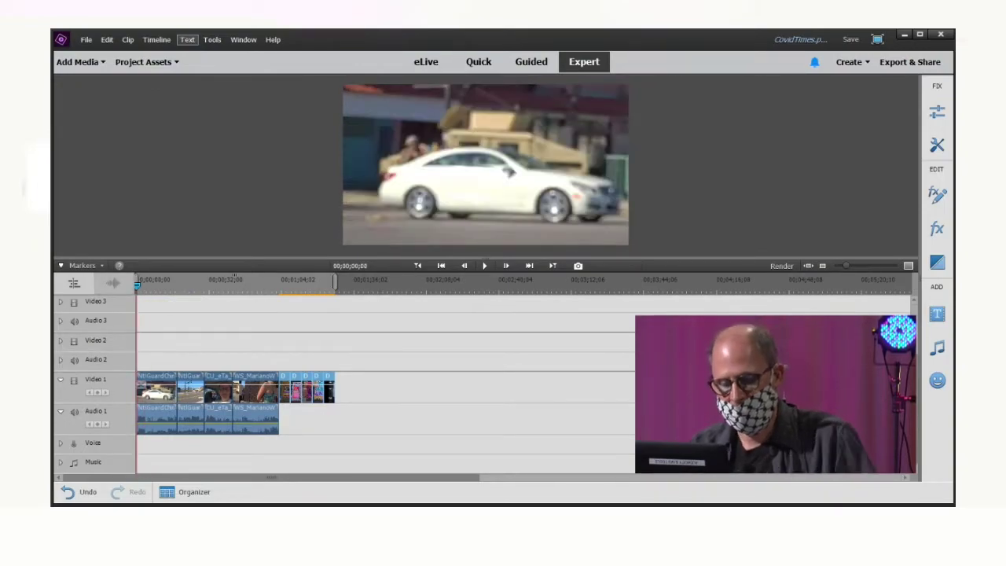
key(space)
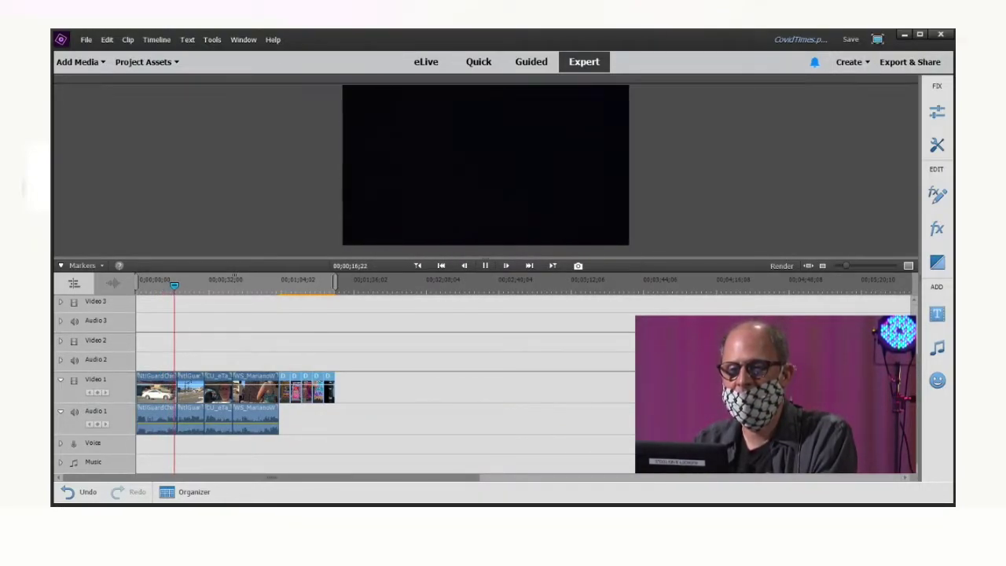
drag(485, 257, 485, 344)
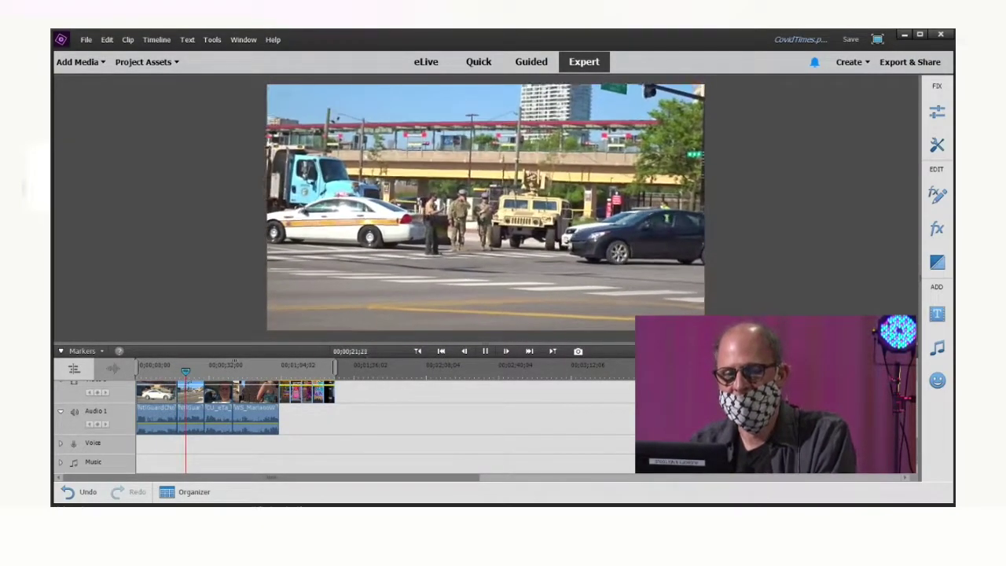
- Review the rest of the sequence by scrubbing and playing through the CU_eTa clip, the WS_Mariano clip and the first photos
drag(186, 370, 212, 370)
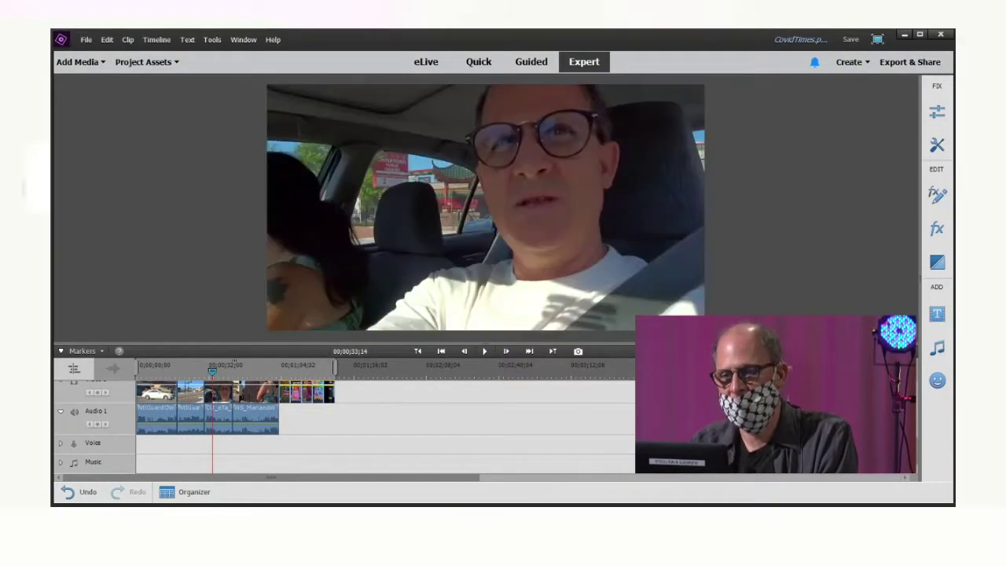
key(j)
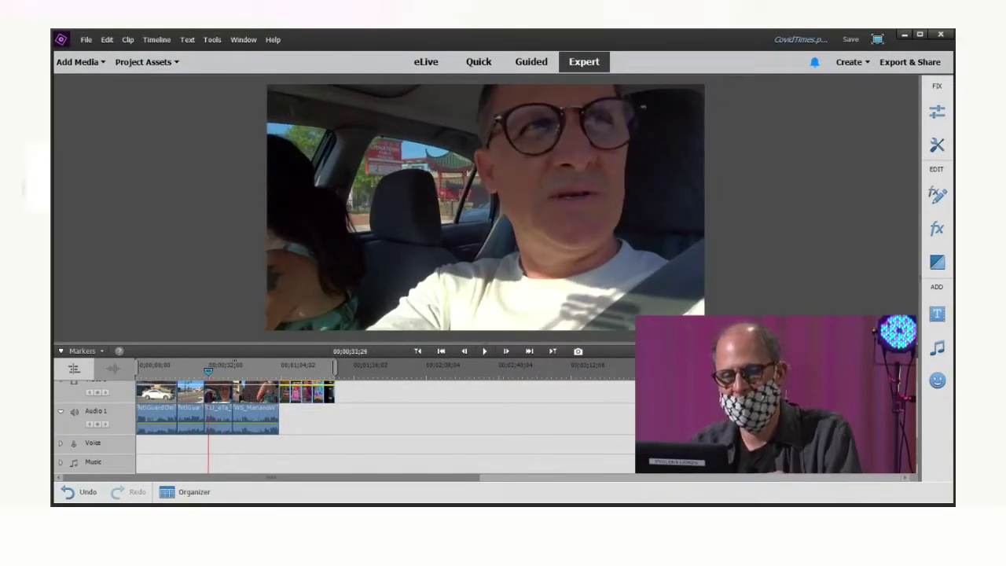
key(space)
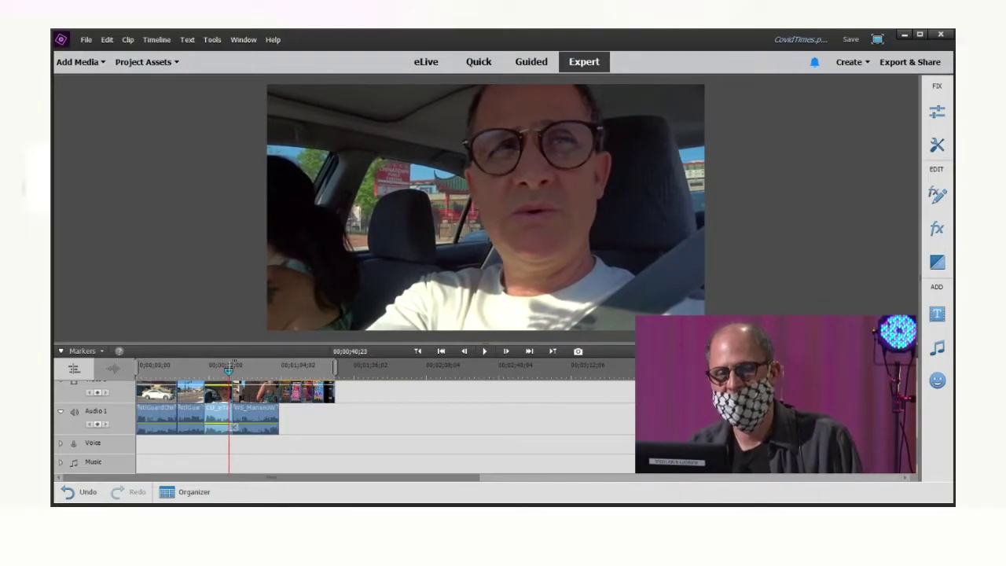
key(space)
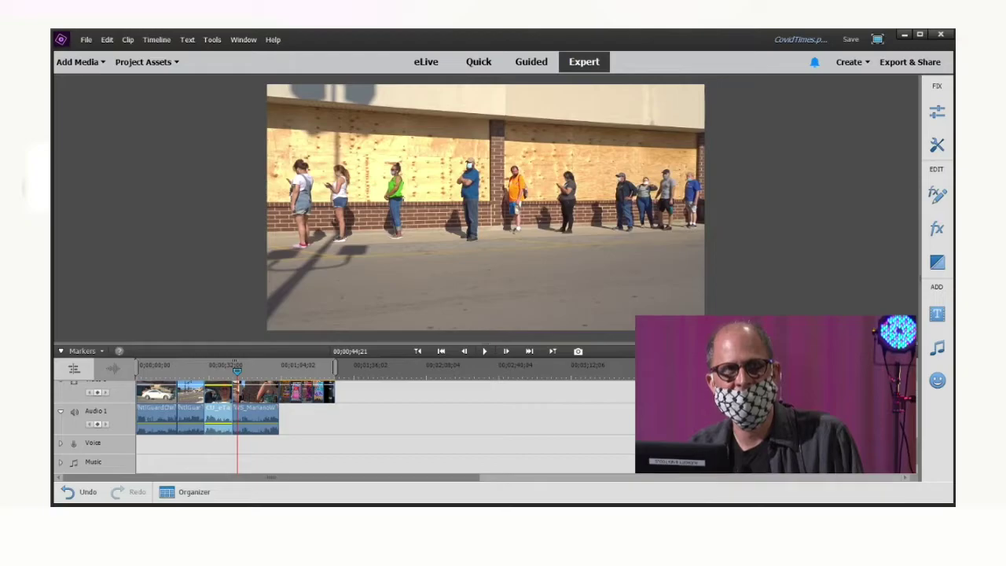
key(space)
drag(247, 371, 280, 371)
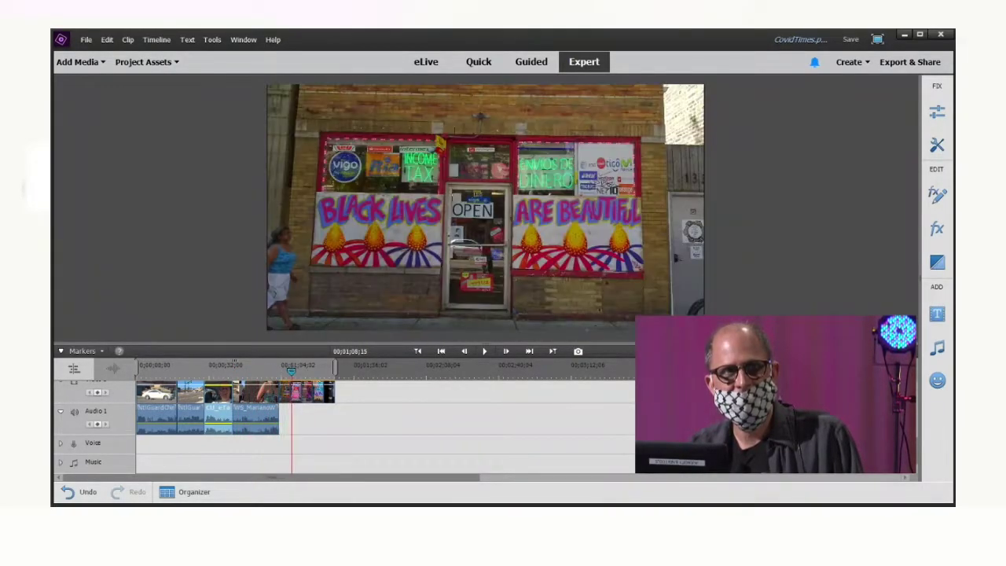